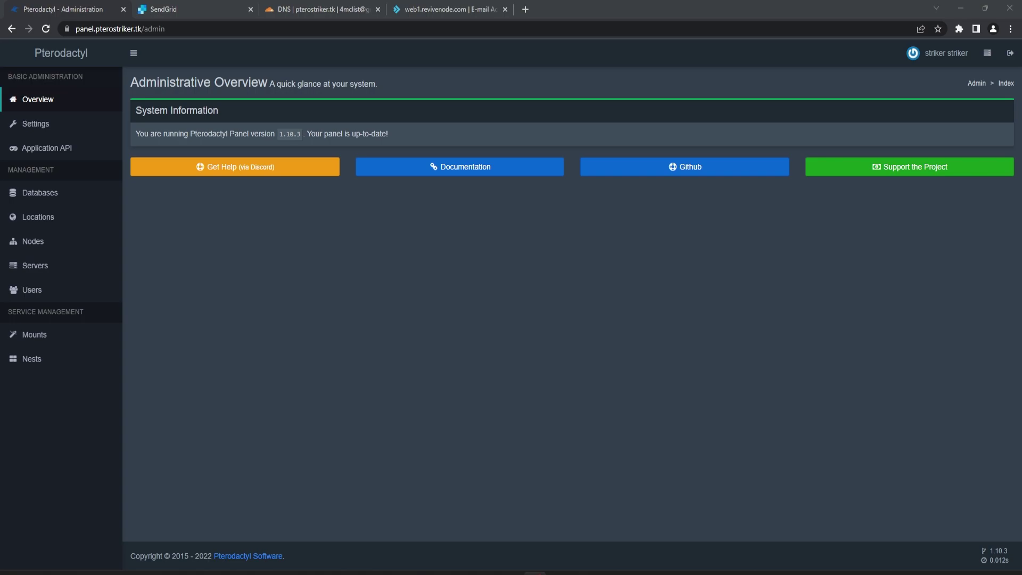
# Open Pterodactyl's Settings > Mail page with its default SMTP fields, then return to SendGrid's welcome guide.
pyautogui.click(183, 6)
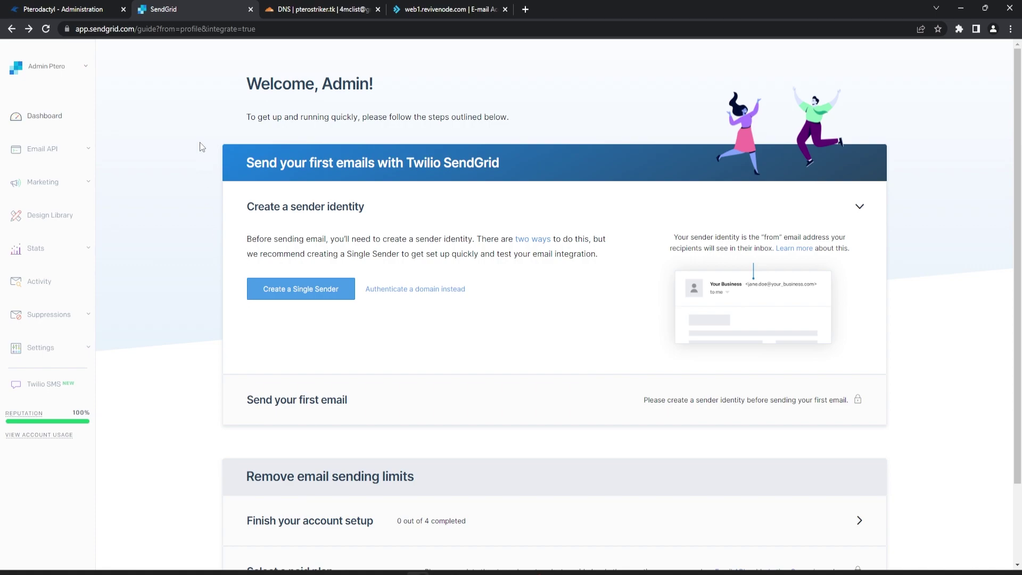
pyautogui.click(33, 7)
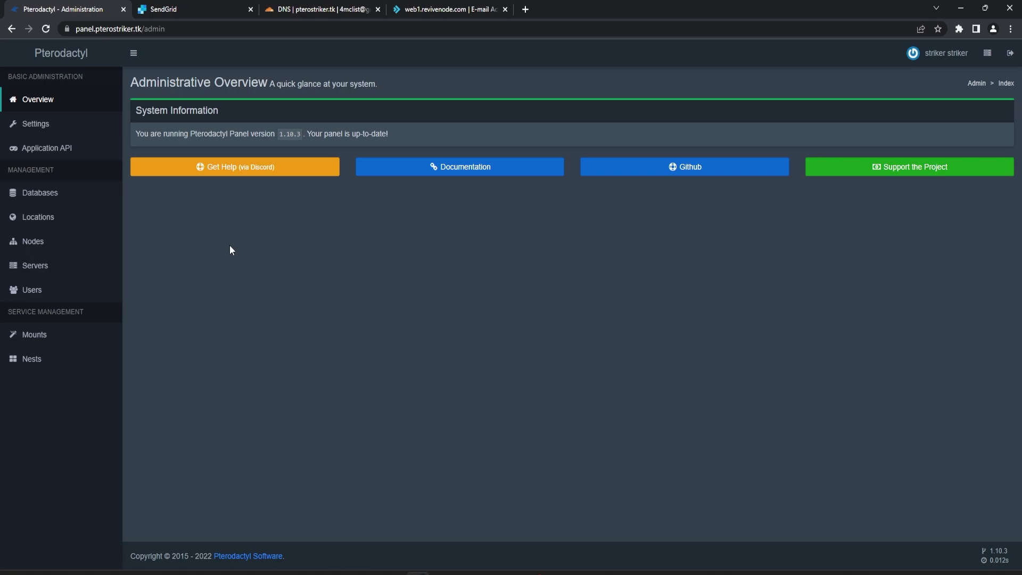
pyautogui.click(90, 134)
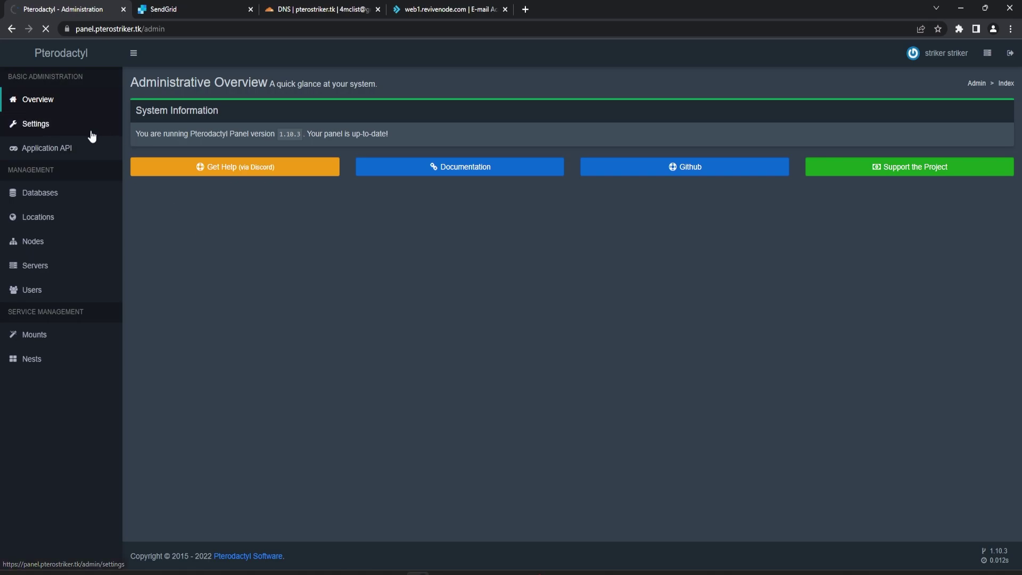
pyautogui.click(190, 111)
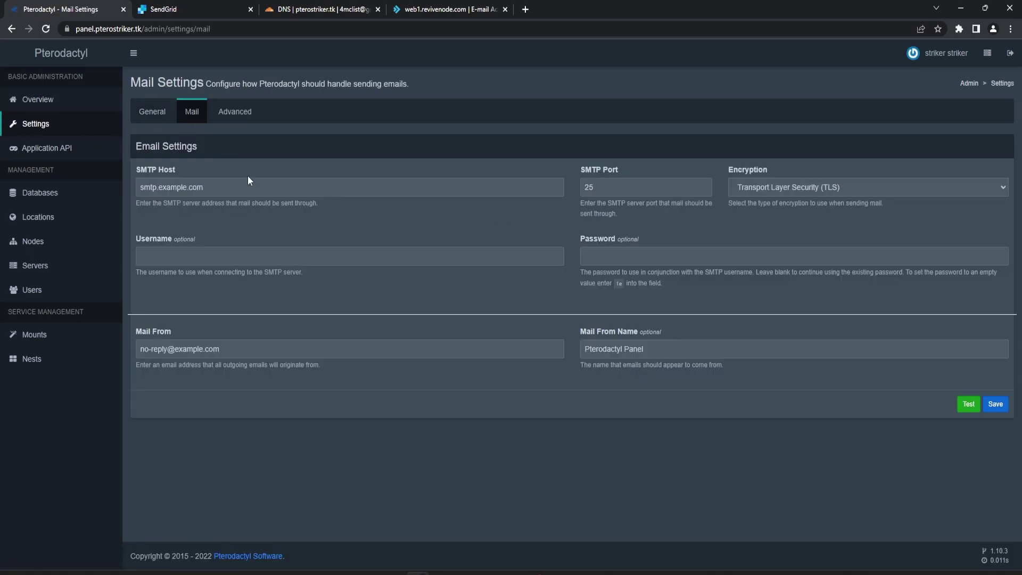
pyautogui.click(183, 9)
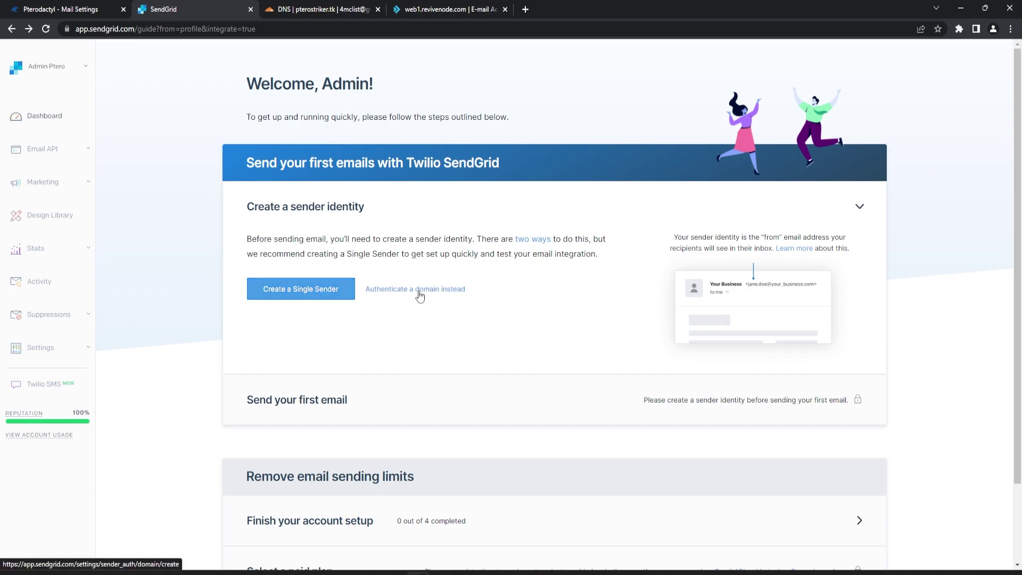
# Authenticate the domain pterostriker.tk in SendGrid with Cloudflare as DNS host to get its CNAME records.
pyautogui.click(419, 294)
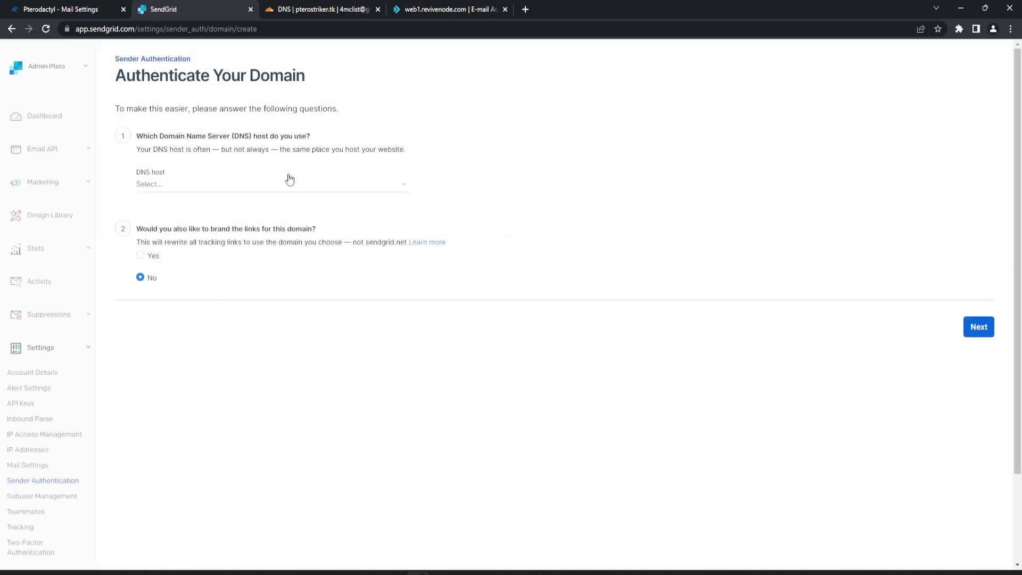
pyautogui.click(188, 185)
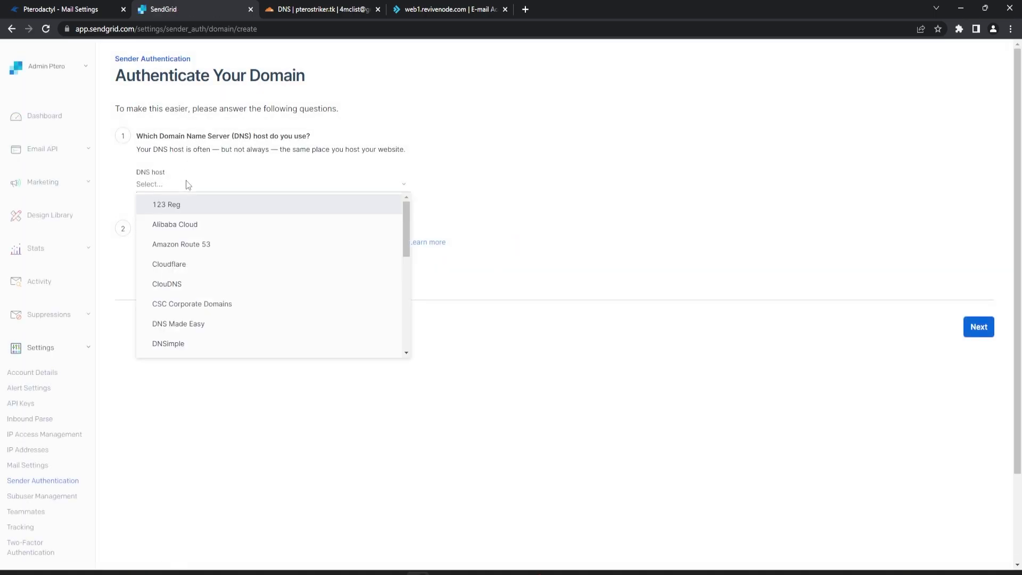
pyautogui.click(192, 266)
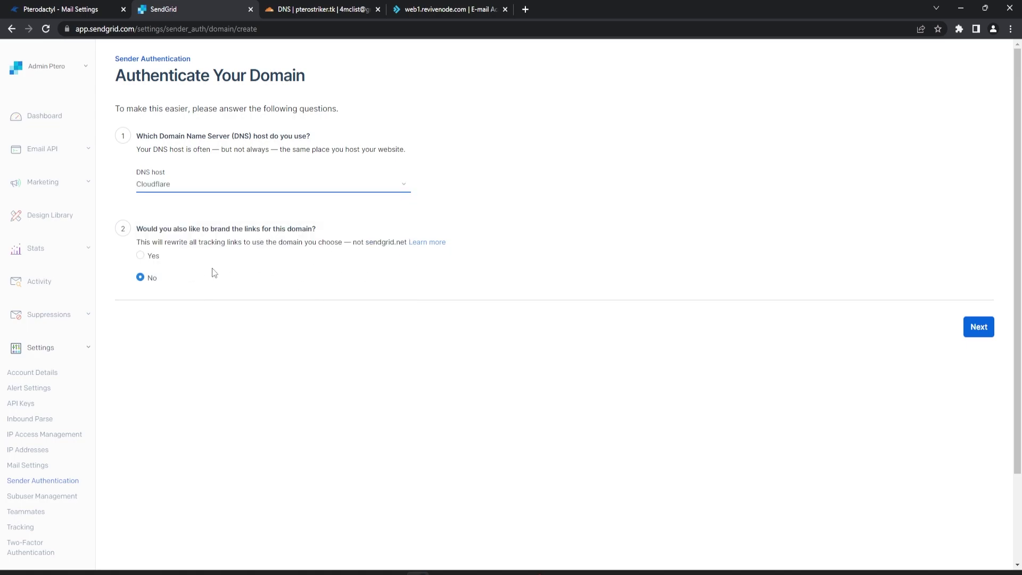
pyautogui.click(979, 327)
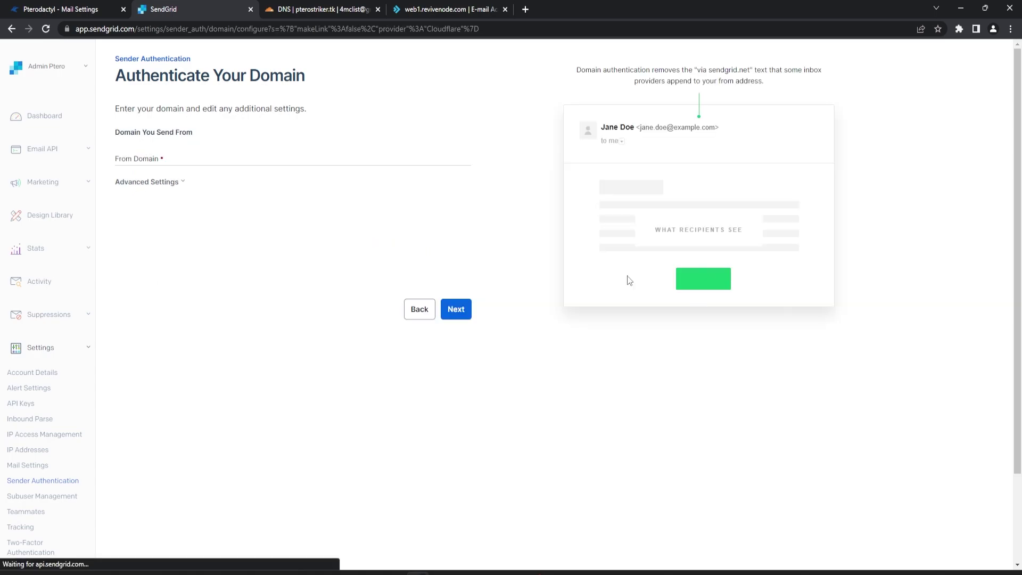
pyautogui.click(251, 160)
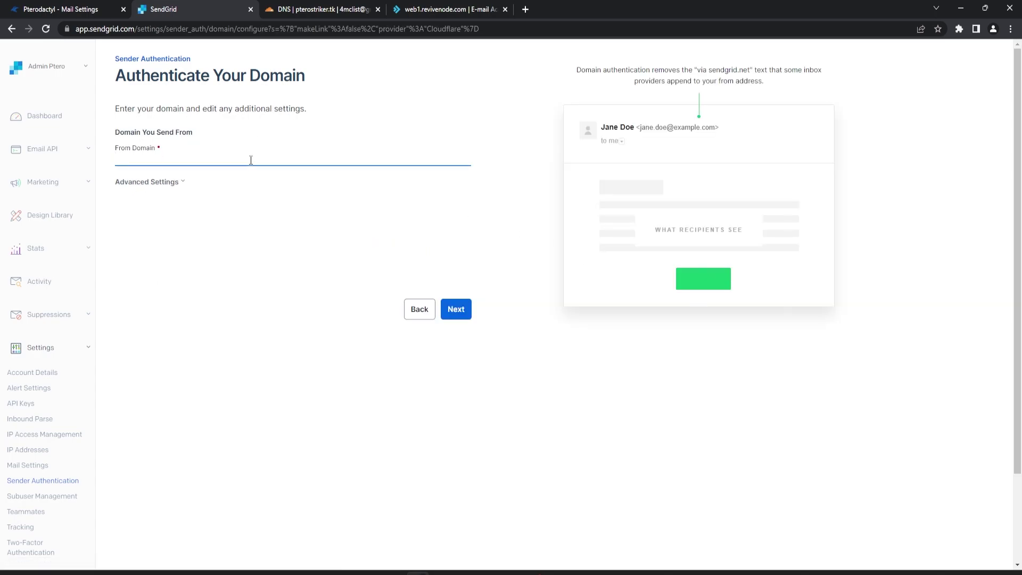
pyautogui.write('pterostriker.tk')
pyautogui.click(456, 313)
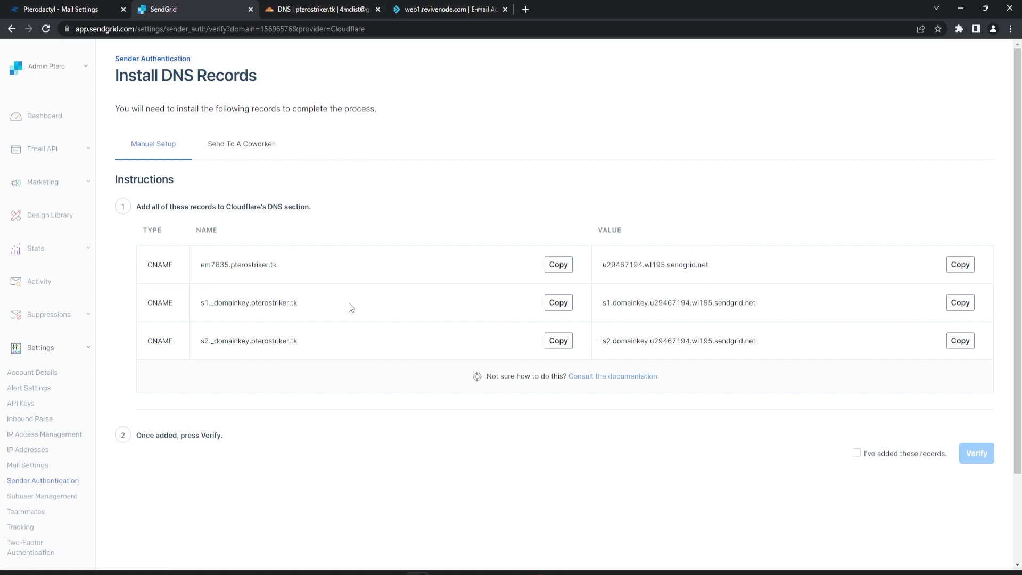
# Start a new Cloudflare CNAME record named after SendGrid's em7635 record.
pyautogui.click(556, 267)
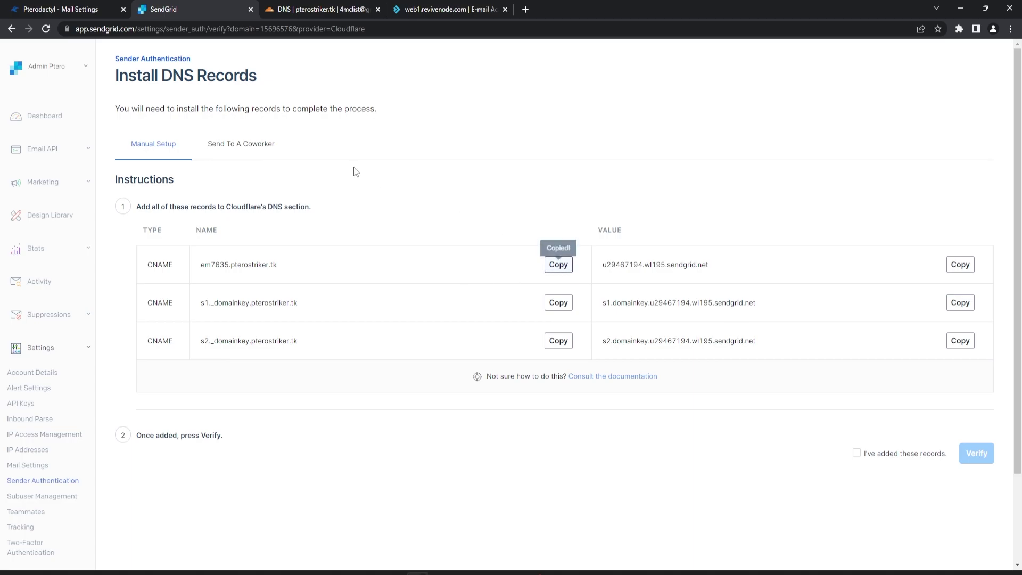
pyautogui.click(325, 9)
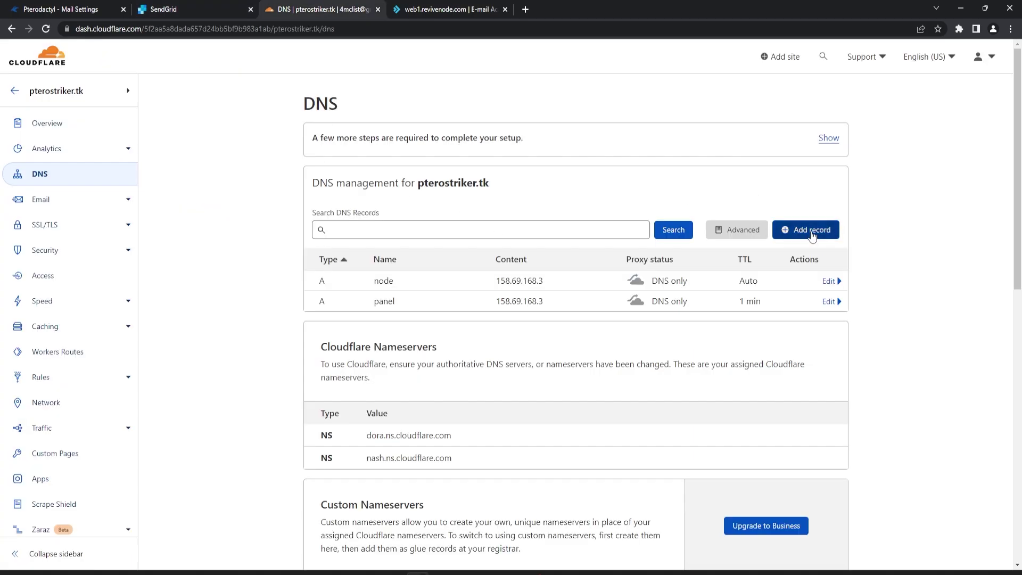
pyautogui.click(789, 239)
pyautogui.click(355, 299)
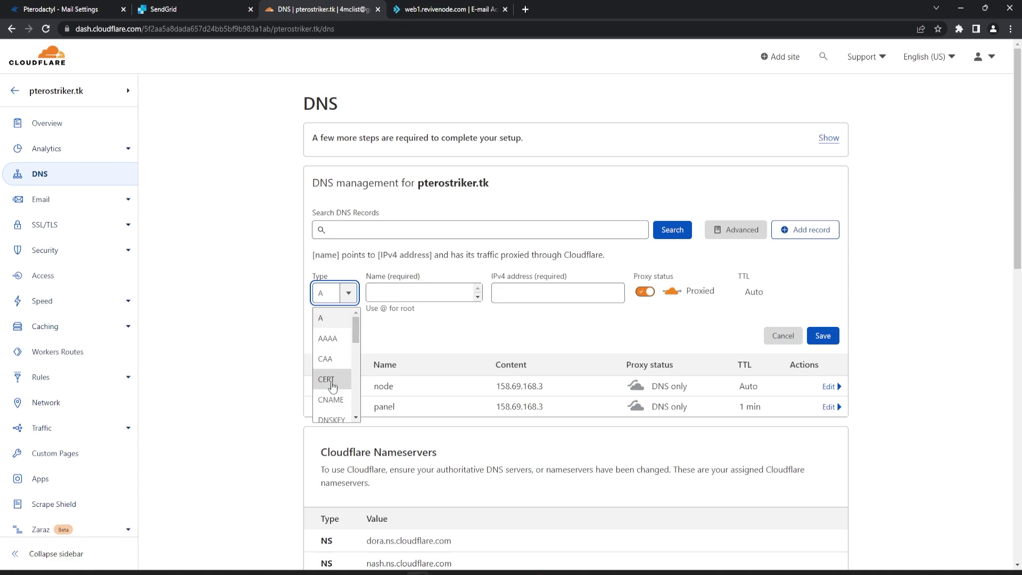
pyautogui.click(331, 399)
pyautogui.click(404, 292)
pyautogui.hotkey('ctrl', 'v')
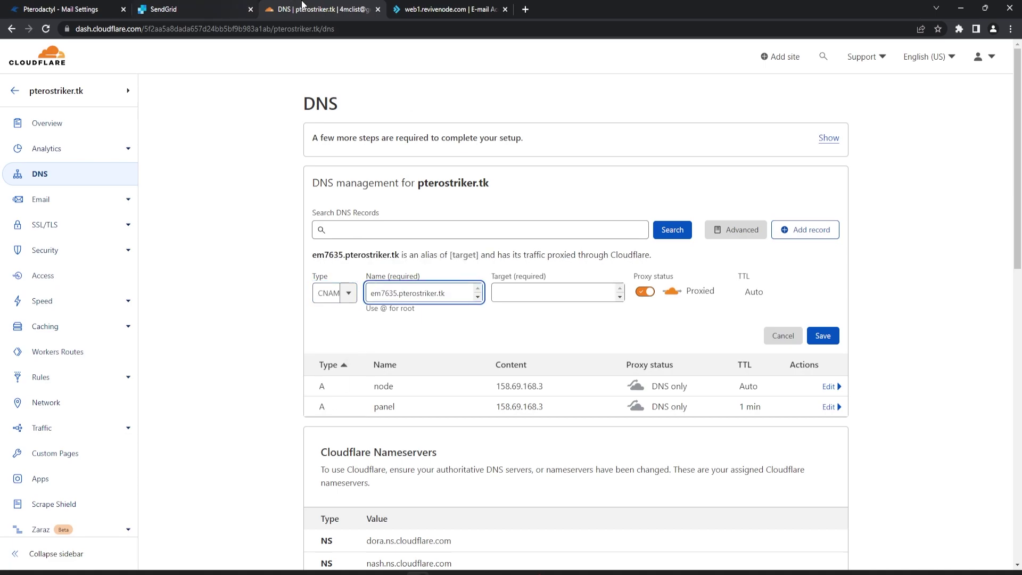
# Give em7635 its sendgrid.net target as DNS only and save it, then save the s2._domainkey CNAME.
pyautogui.click(176, 6)
pyautogui.click(961, 265)
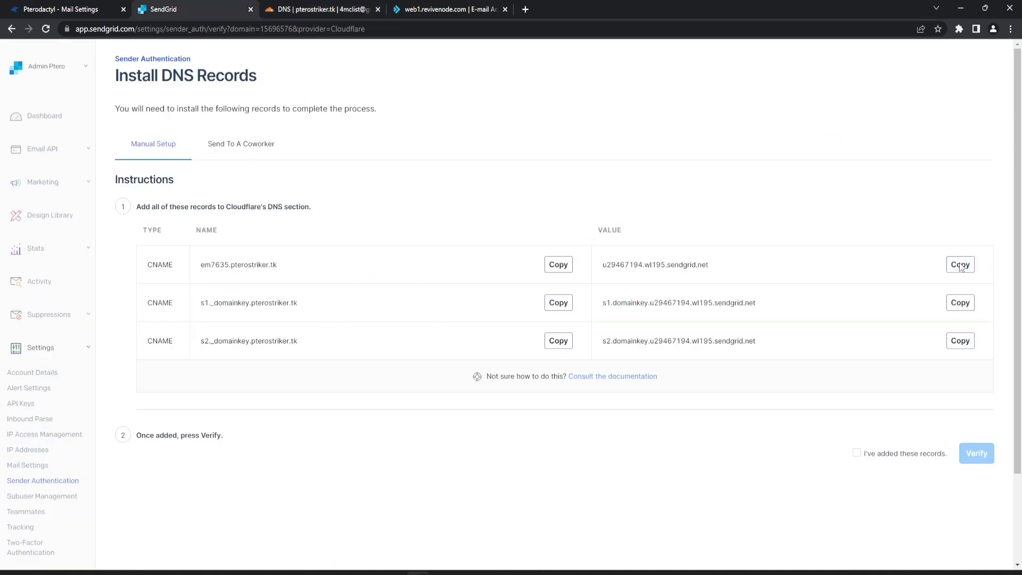
pyautogui.click(326, 8)
pyautogui.click(607, 293)
pyautogui.hotkey('ctrl', 'v')
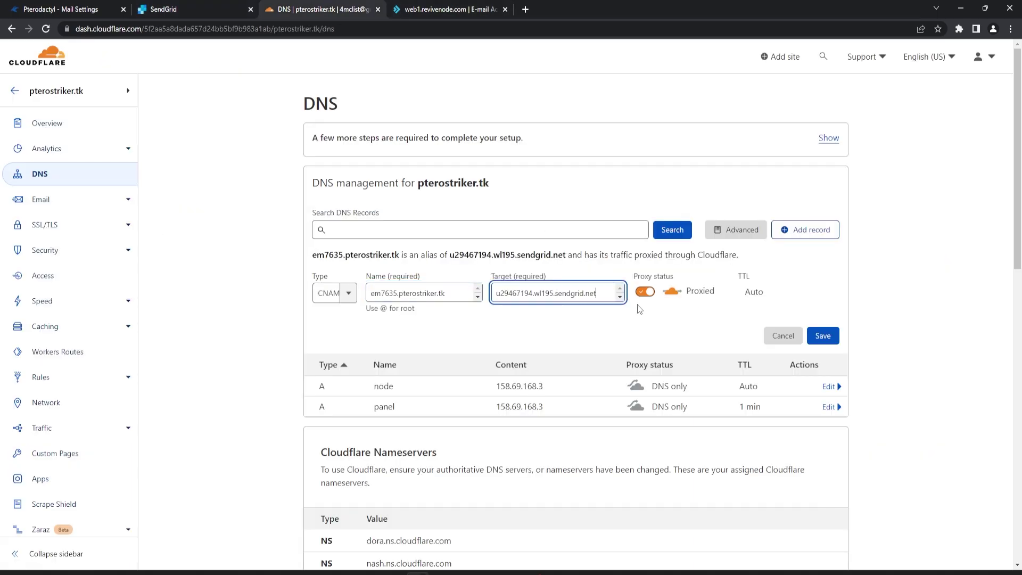
pyautogui.click(643, 296)
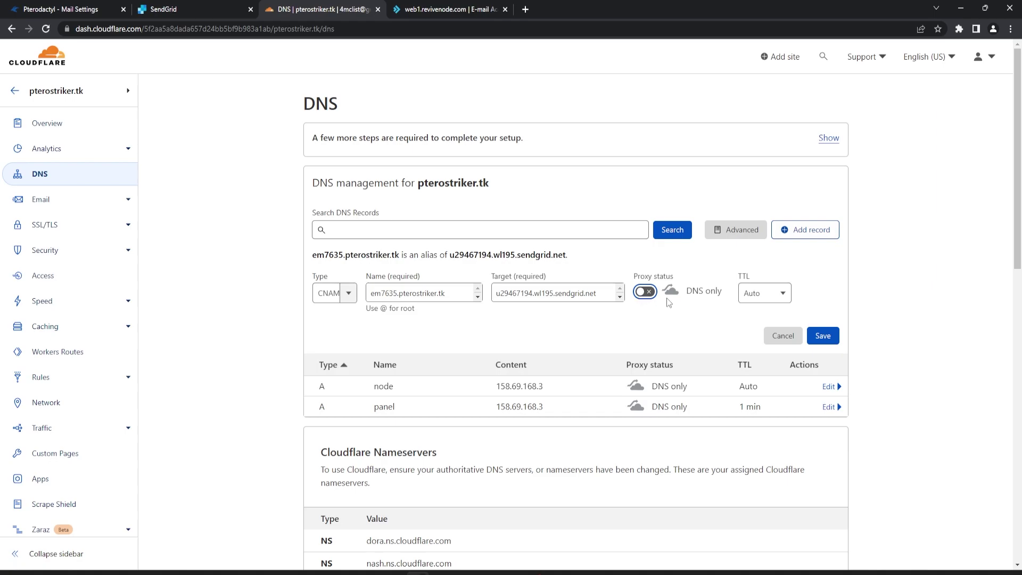
pyautogui.click(823, 336)
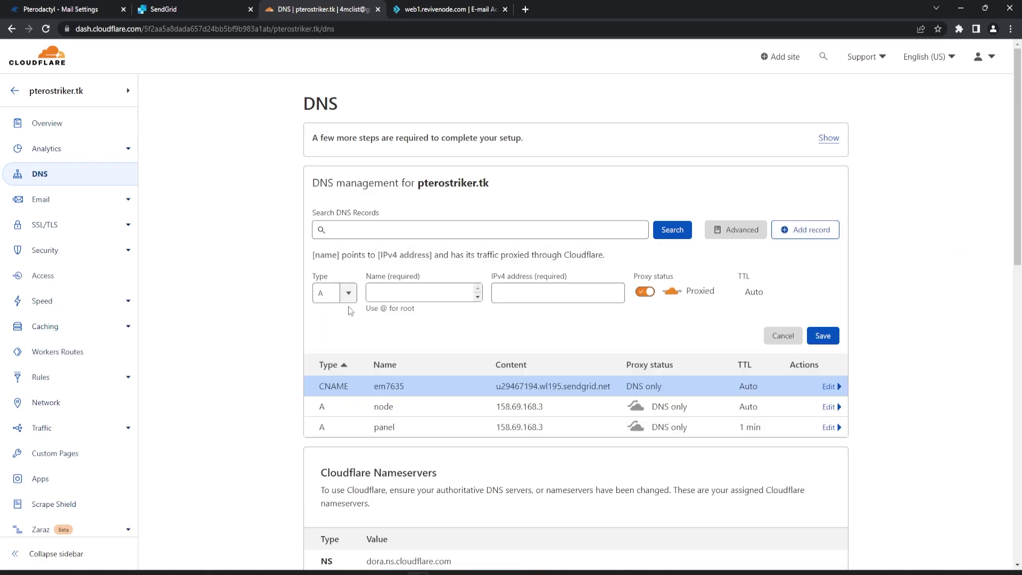
pyautogui.write('cna')
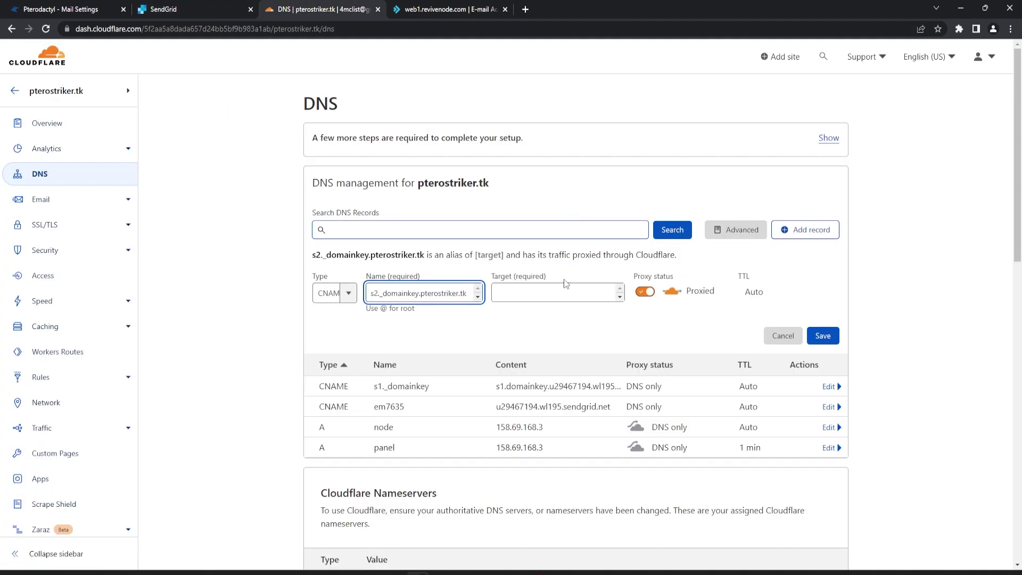
pyautogui.press('Return')
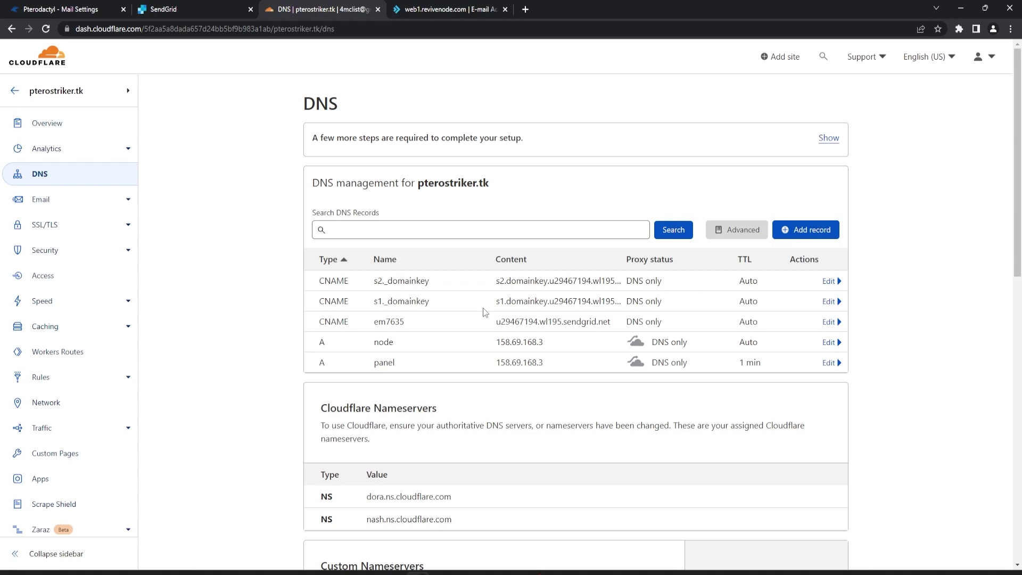
# Confirm the DNS records are added and verify em7635.pterostriker.tk in SendGrid's Sender Authentication.
pyautogui.click(162, 9)
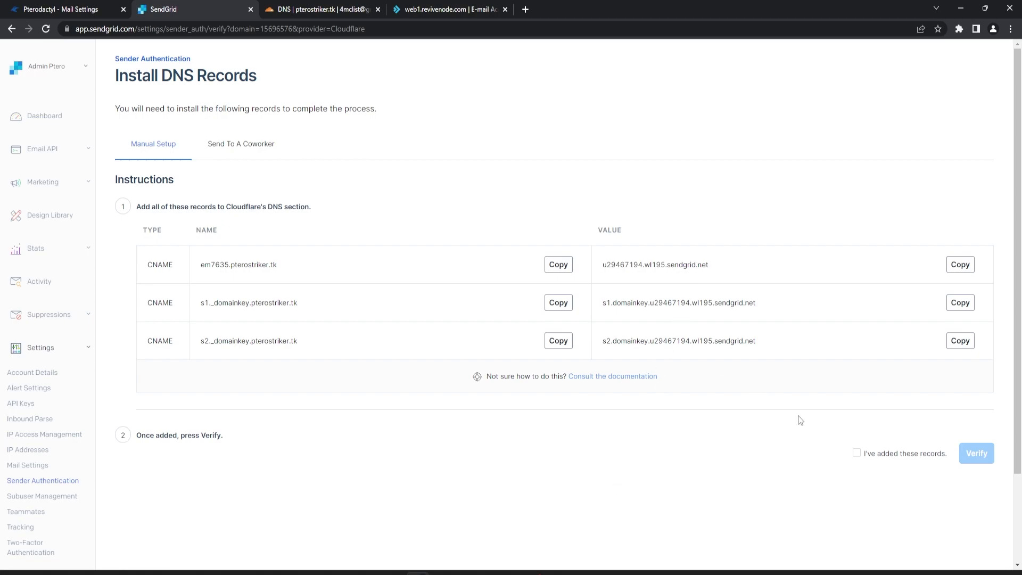
pyautogui.click(858, 454)
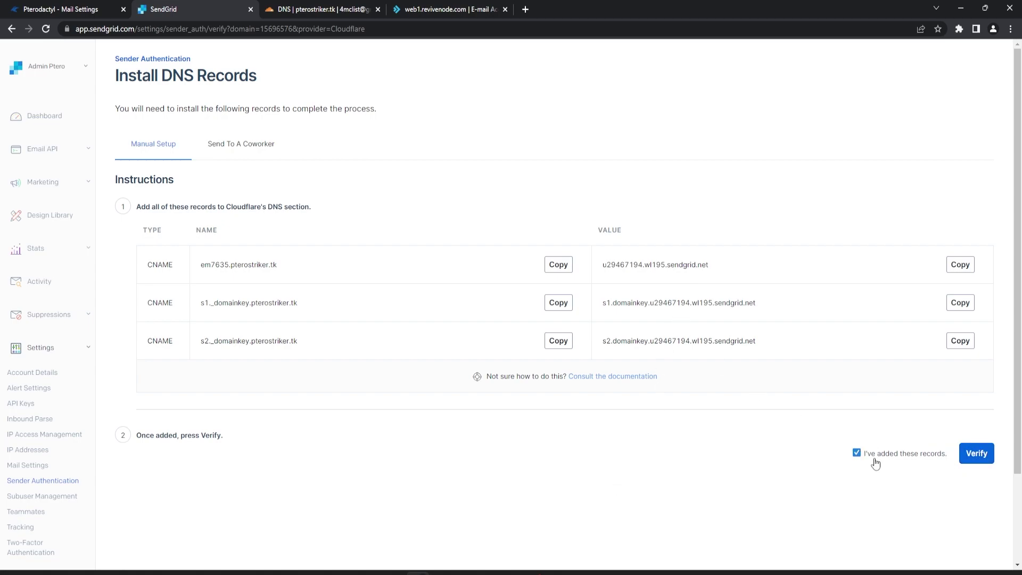
pyautogui.click(972, 458)
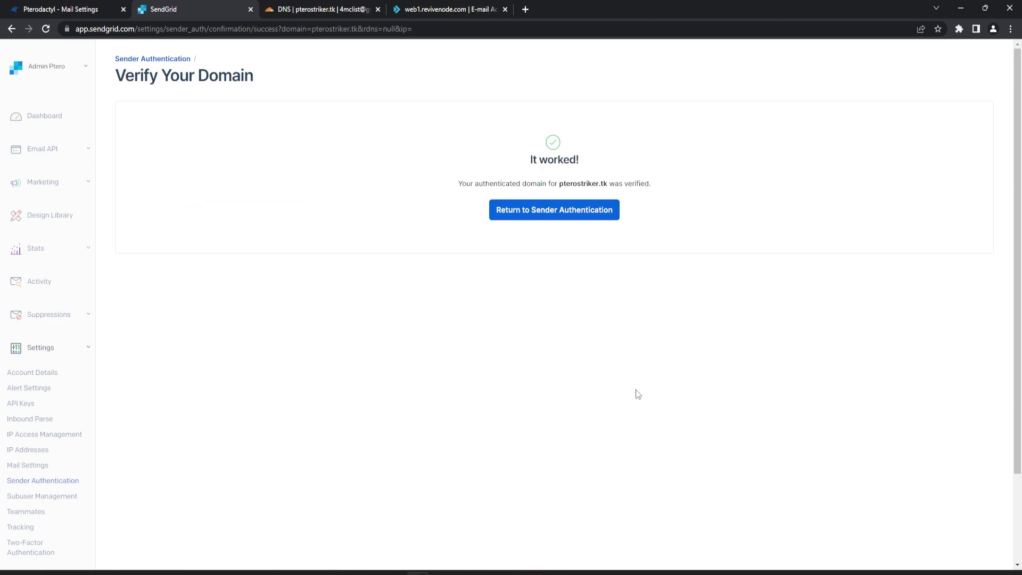
pyautogui.click(541, 216)
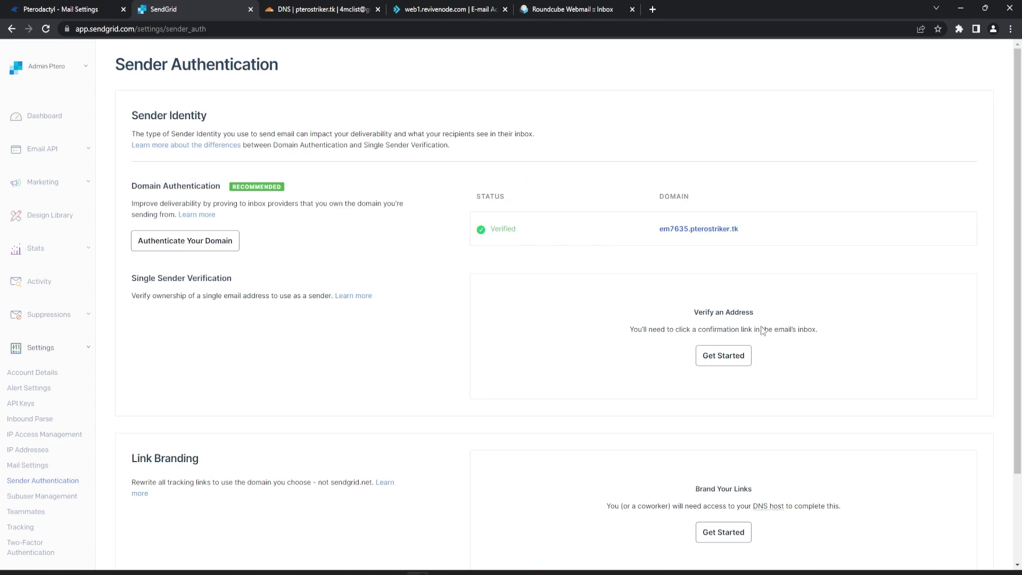
# Start a single sender with From Name 'Admin' and the domain's admin address as From Email.
pyautogui.click(724, 356)
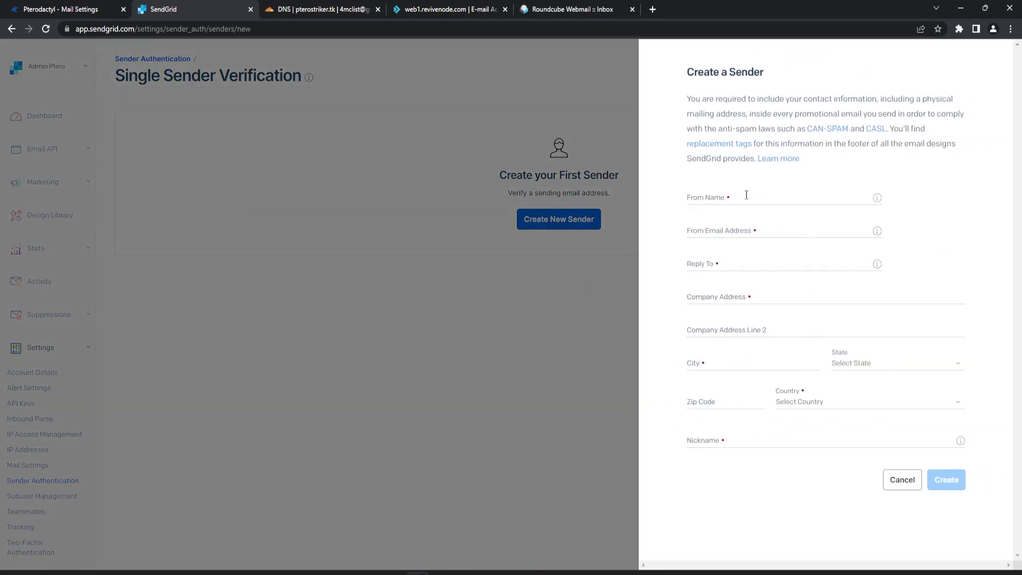
pyautogui.click(746, 196)
pyautogui.write('Admin')
pyautogui.press('Tab')
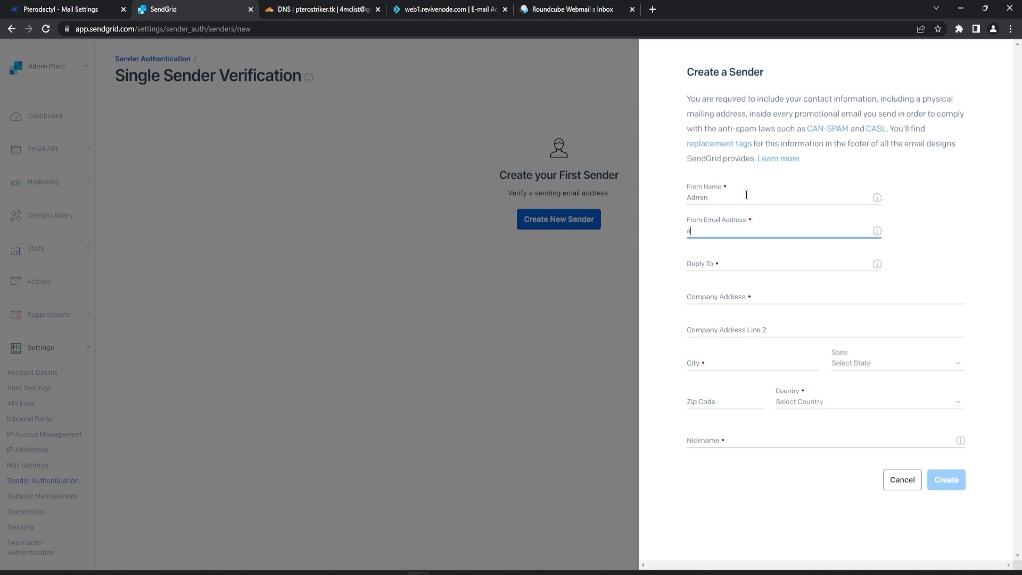
# Reuse the admin address as Reply To and paste it into the company address field.
pyautogui.hotkey('ctrl', 'a')
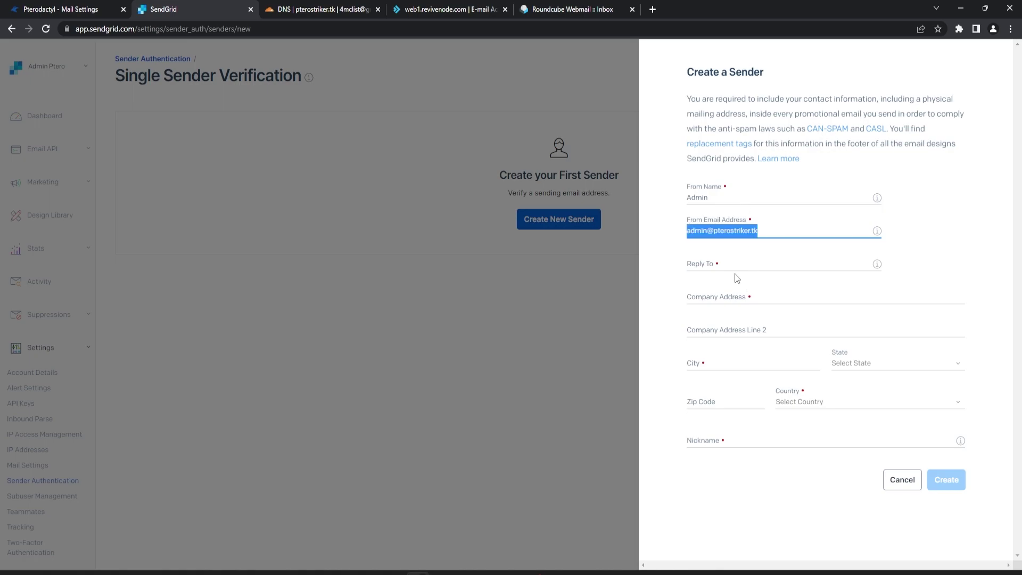
pyautogui.hotkey('ctrl', 'c')
pyautogui.press('Tab')
pyautogui.hotkey('ctrl', 'v')
pyautogui.click(779, 298)
pyautogui.hotkey('ctrl', 'v')
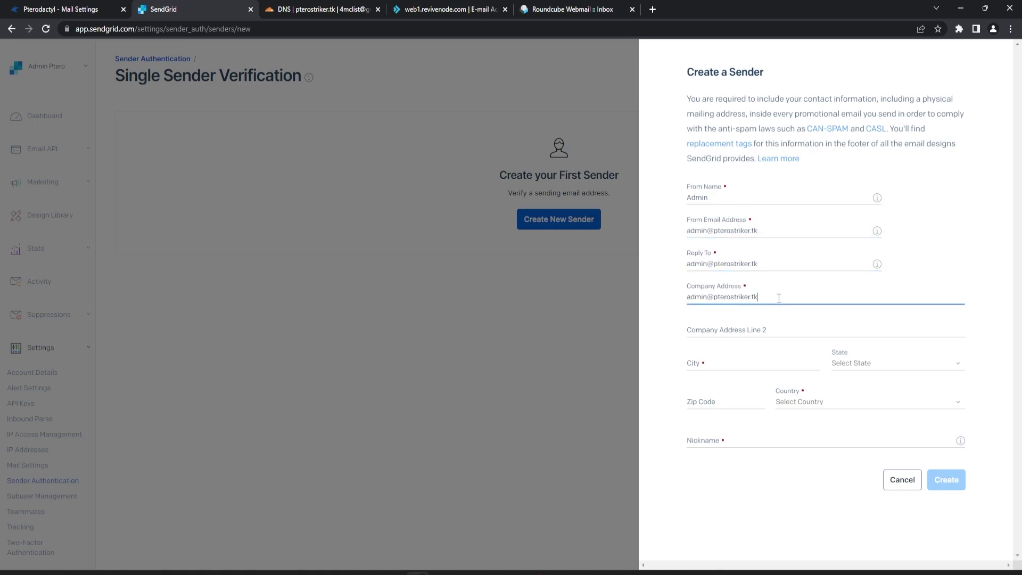
pyautogui.click(731, 360)
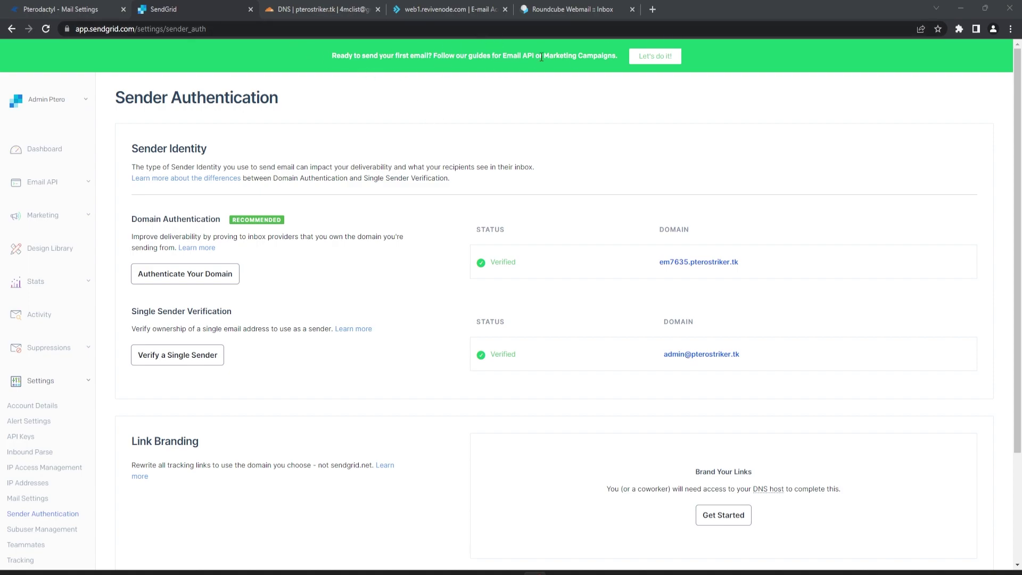
# Create the SMTP Relay API key 'pterostriker' and select the smtp.sendgrid.net server address.
pyautogui.click(62, 187)
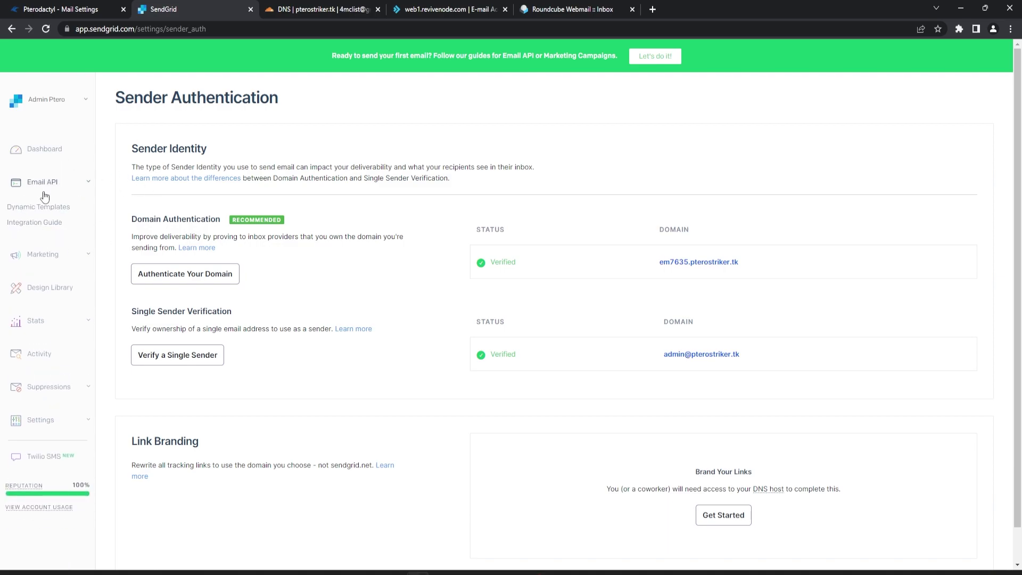
pyautogui.click(655, 56)
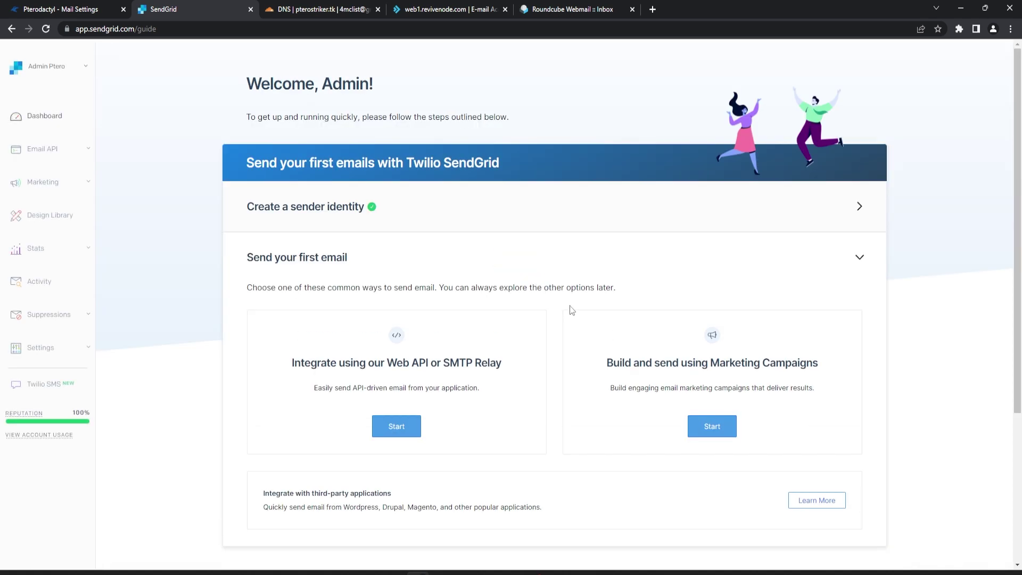
pyautogui.click(397, 426)
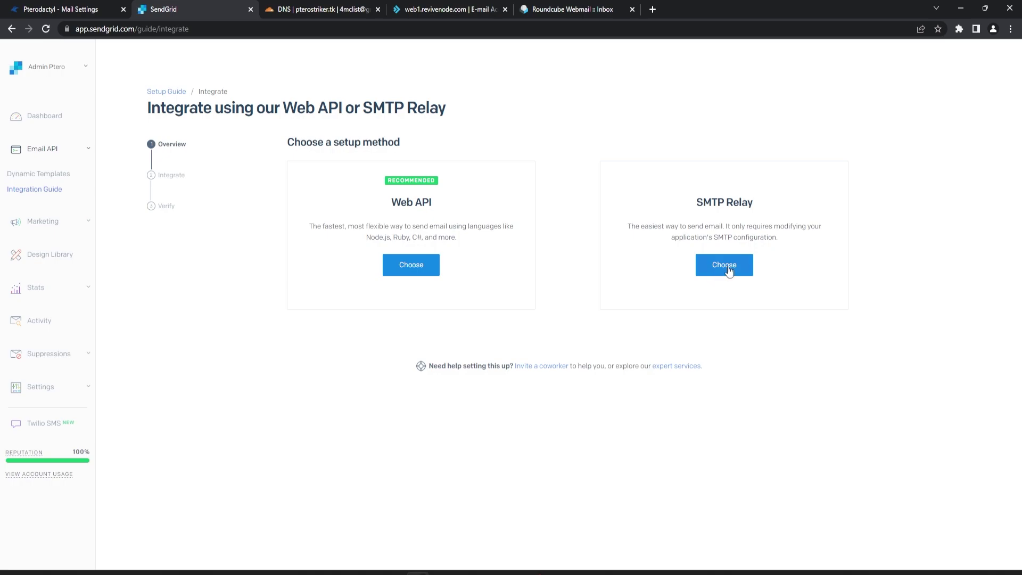
pyautogui.click(727, 265)
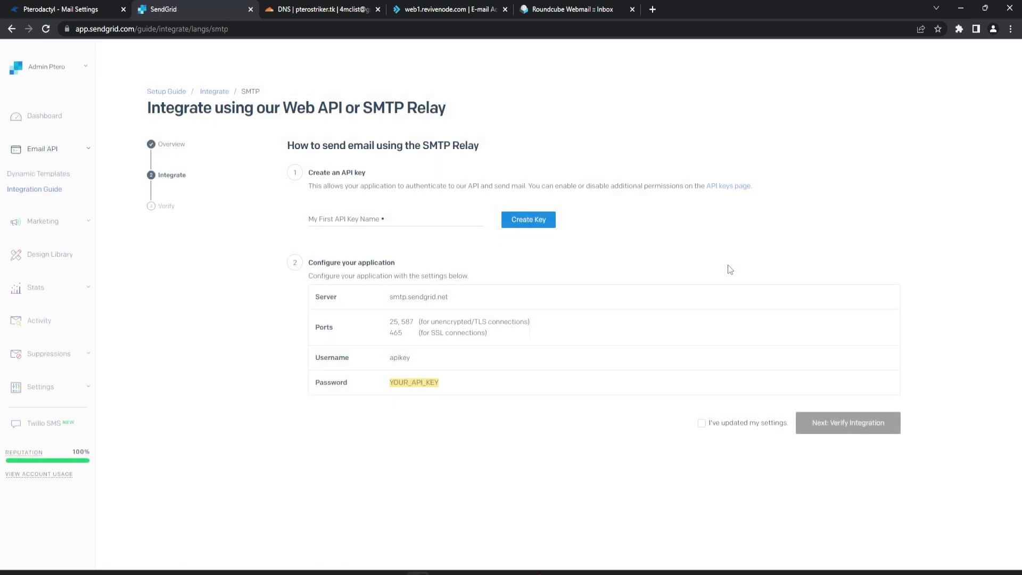
pyautogui.click(401, 222)
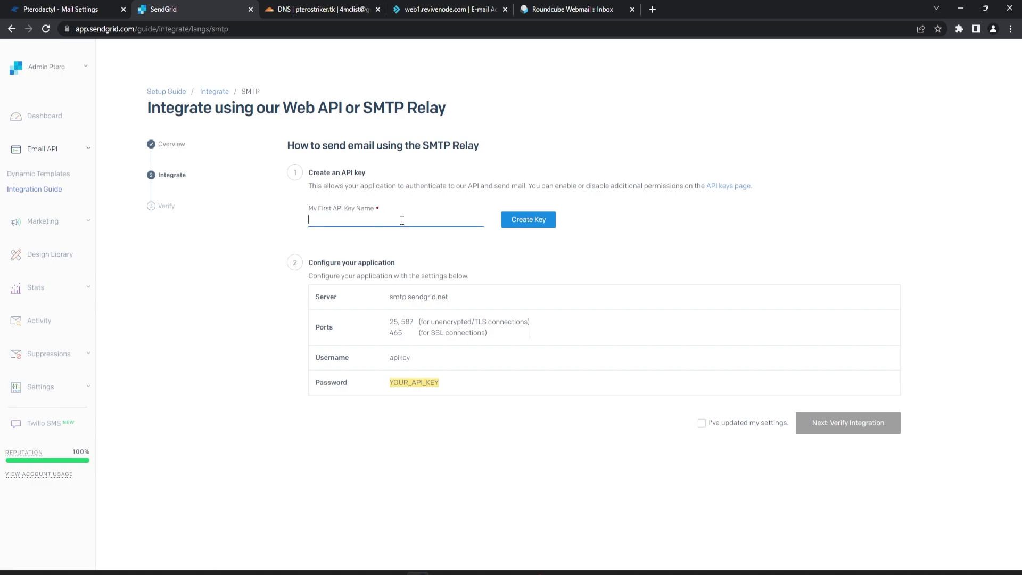
pyautogui.write('pterostriker')
pyautogui.click(522, 221)
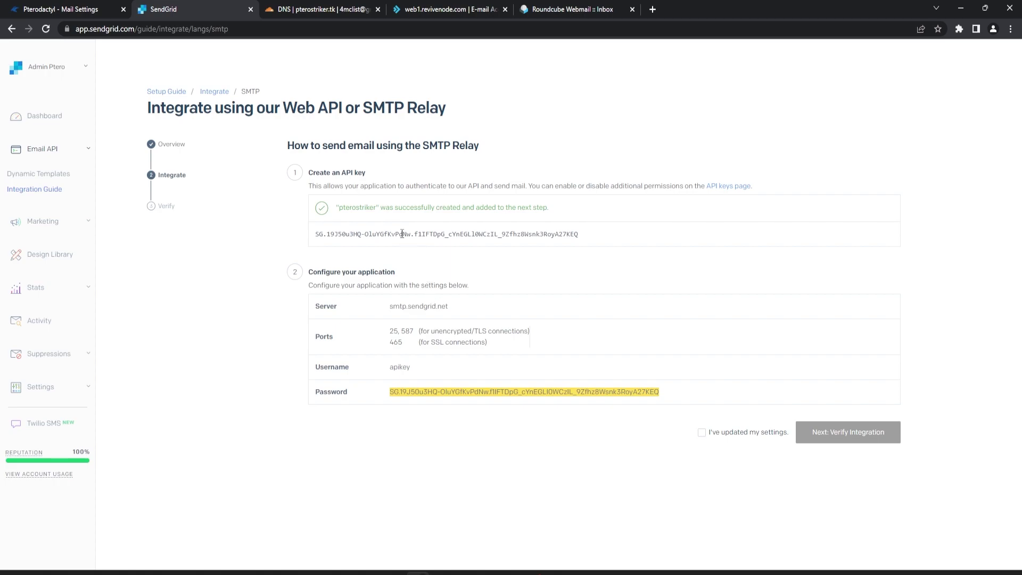
pyautogui.moveTo(453, 306); pyautogui.dragTo(391, 307)
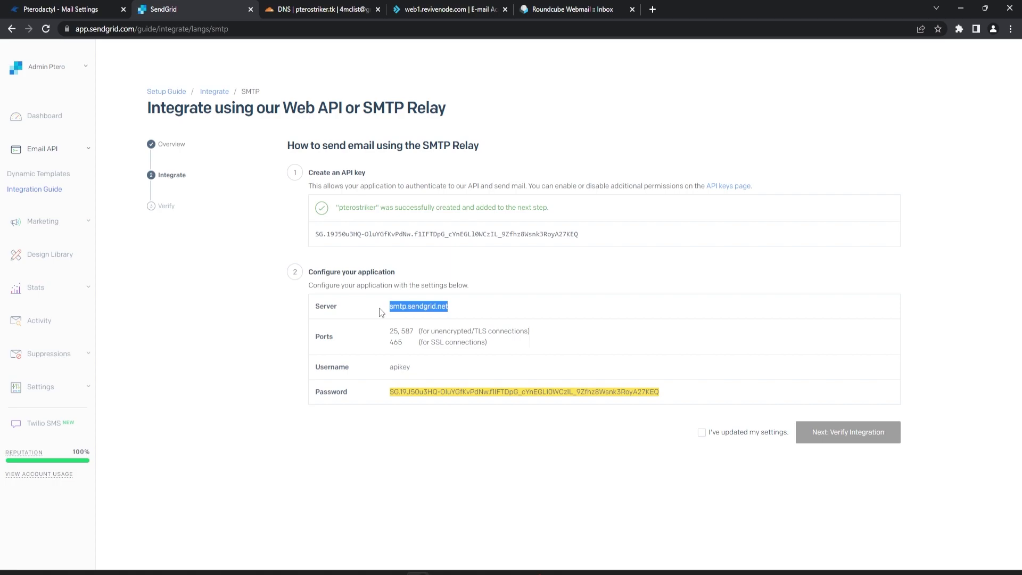
# Replace Pterodactyl's SMTP host with smtp.sendgrid.net, removing the stray leading space.
pyautogui.click(61, 9)
pyautogui.moveTo(222, 182); pyautogui.dragTo(139, 188)
pyautogui.hotkey('ctrl', 'v')
pyautogui.click(156, 187)
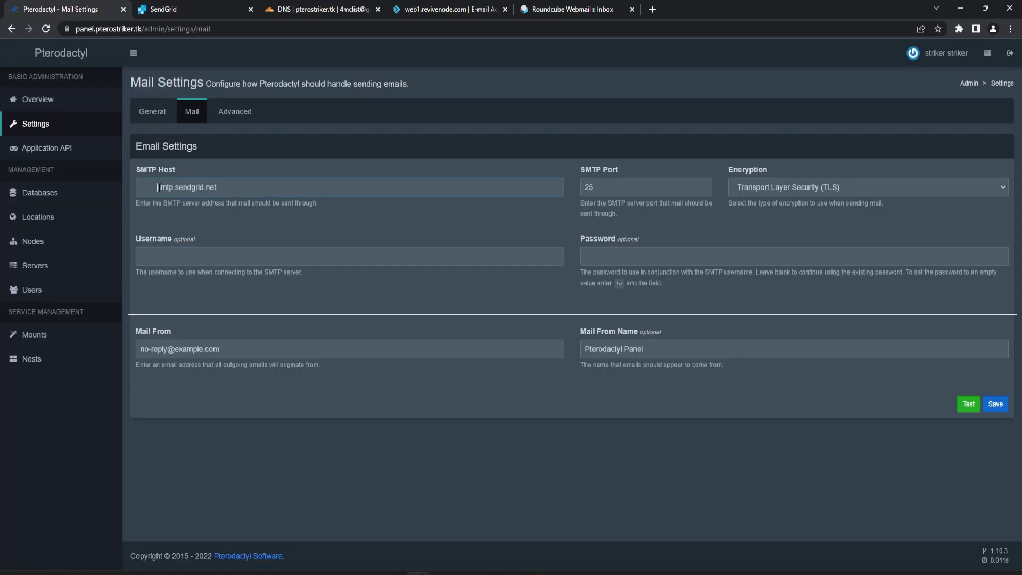
pyautogui.hotkey('shift', 'Home')
pyautogui.press('BackSpace')
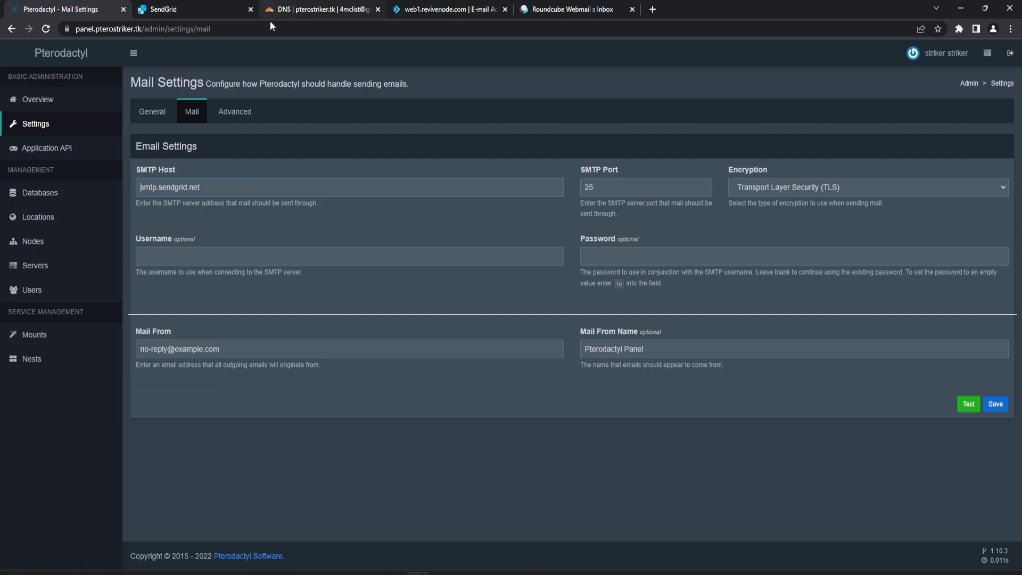
# Copy the username 'apikey' from SendGrid into Pterodactyl's SMTP username field.
pyautogui.click(194, 8)
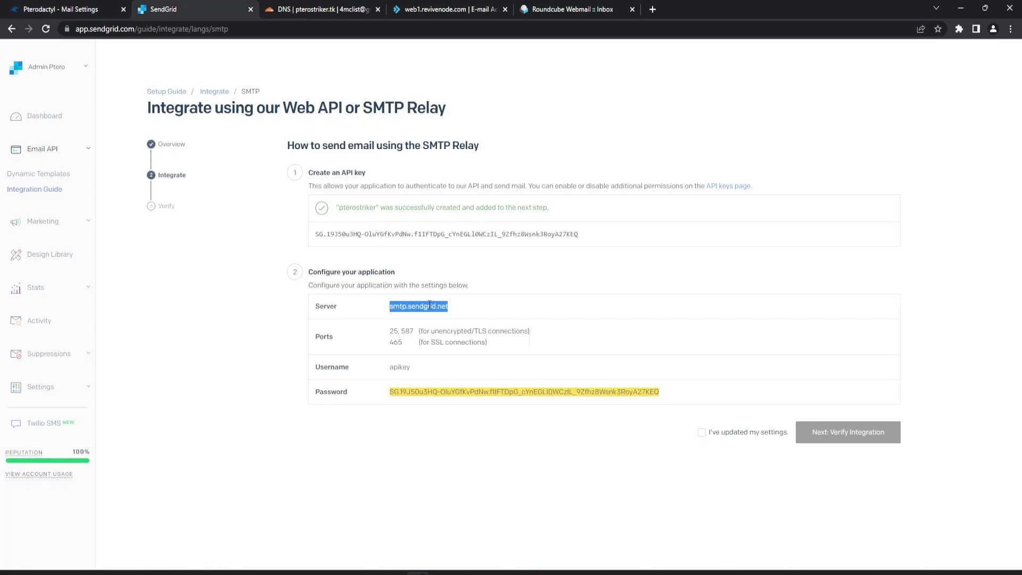
pyautogui.doubleClick(399, 367)
pyautogui.hotkey('ctrl', 'c')
pyautogui.click(94, 9)
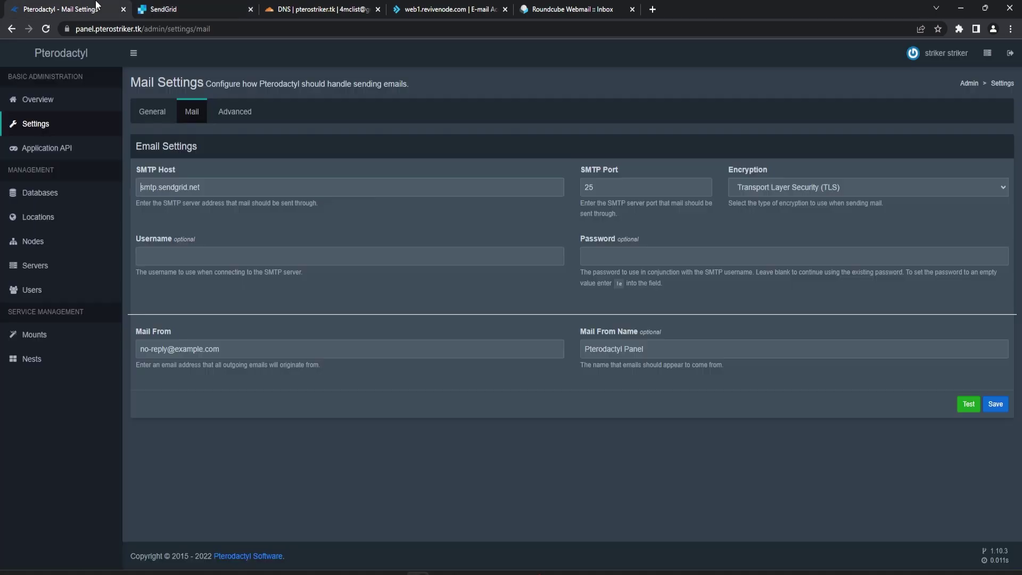
pyautogui.click(160, 256)
pyautogui.hotkey('ctrl', 'v')
# Copy the SendGrid API key into Pterodactyl's SMTP password field.
pyautogui.click(192, 9)
pyautogui.tripleClick(440, 391)
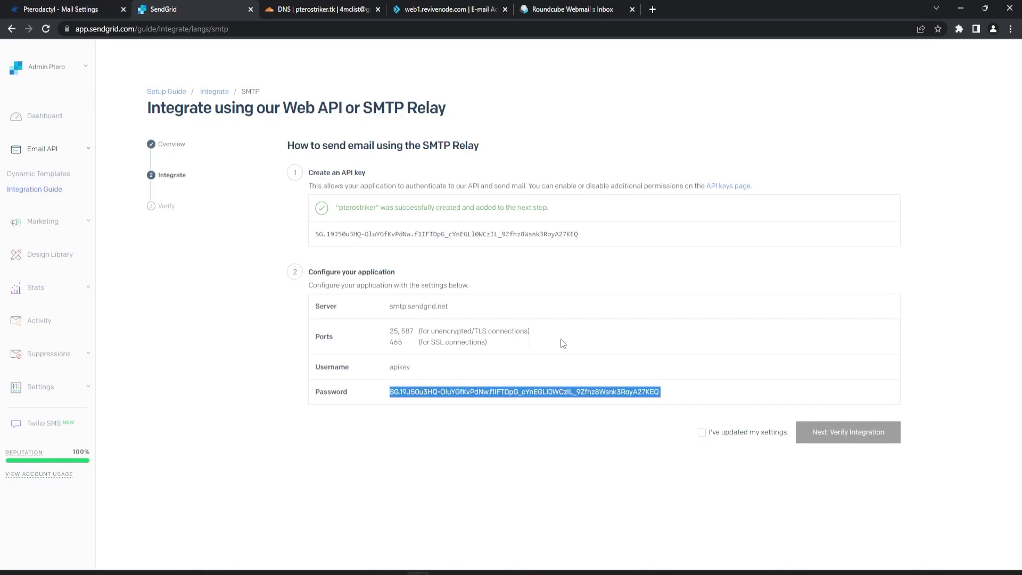
pyautogui.hotkey('ctrl', 'c')
pyautogui.click(69, 9)
pyautogui.click(640, 254)
pyautogui.hotkey('ctrl', 'v')
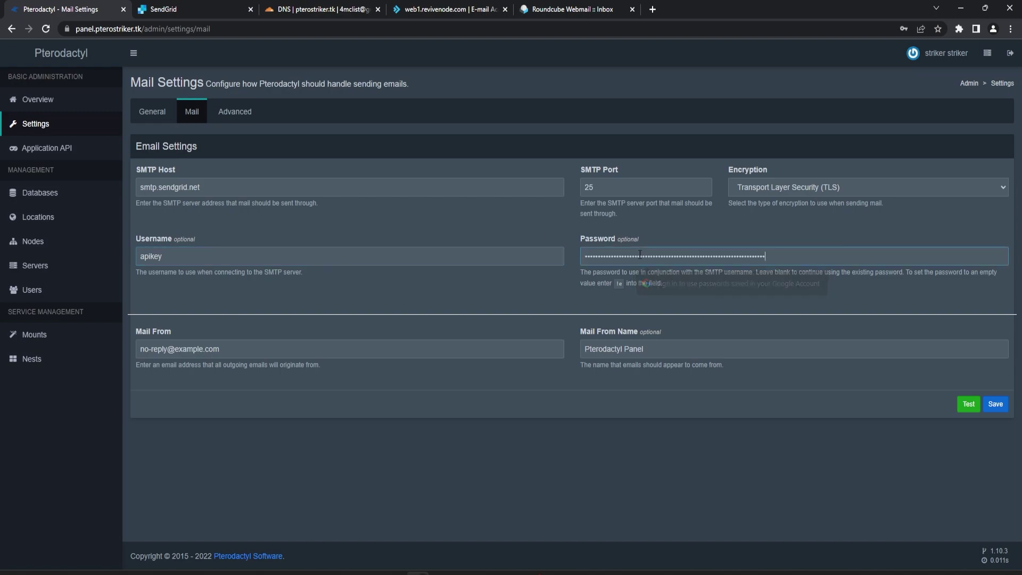
# Review SendGrid's TLS and SSL port notes for the SMTP connection.
pyautogui.click(192, 9)
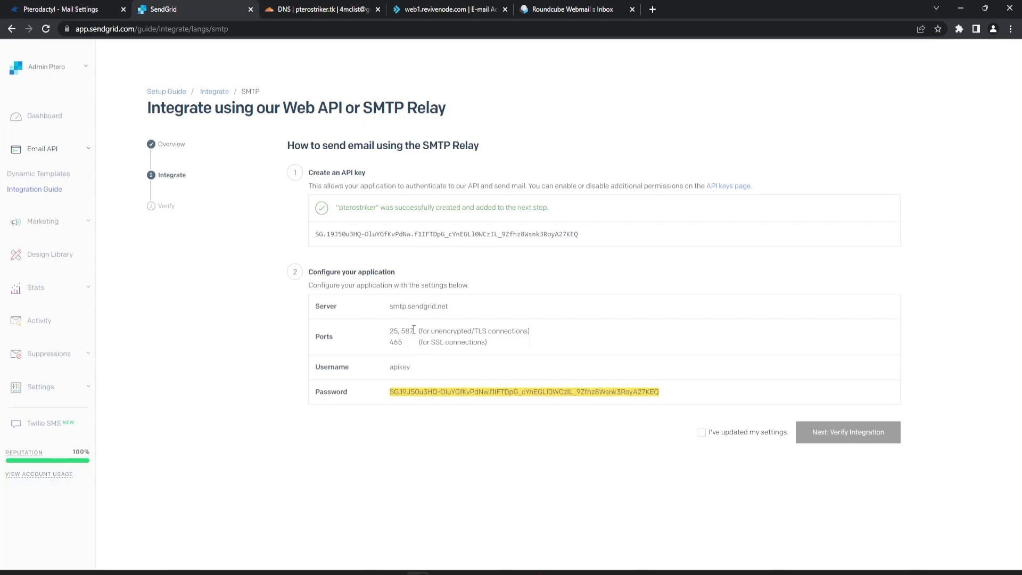
pyautogui.moveTo(417, 331); pyautogui.dragTo(394, 331)
pyautogui.moveTo(475, 331); pyautogui.dragTo(528, 331)
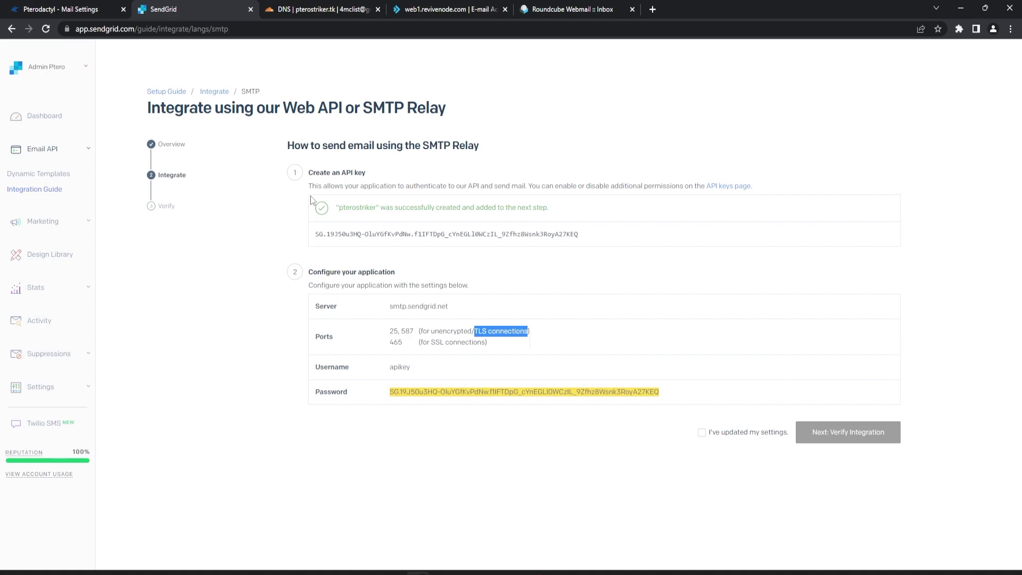
pyautogui.doubleClick(436, 342)
# Set Pterodactyl's SMTP port to 587 with TLS encryption.
pyautogui.click(51, 4)
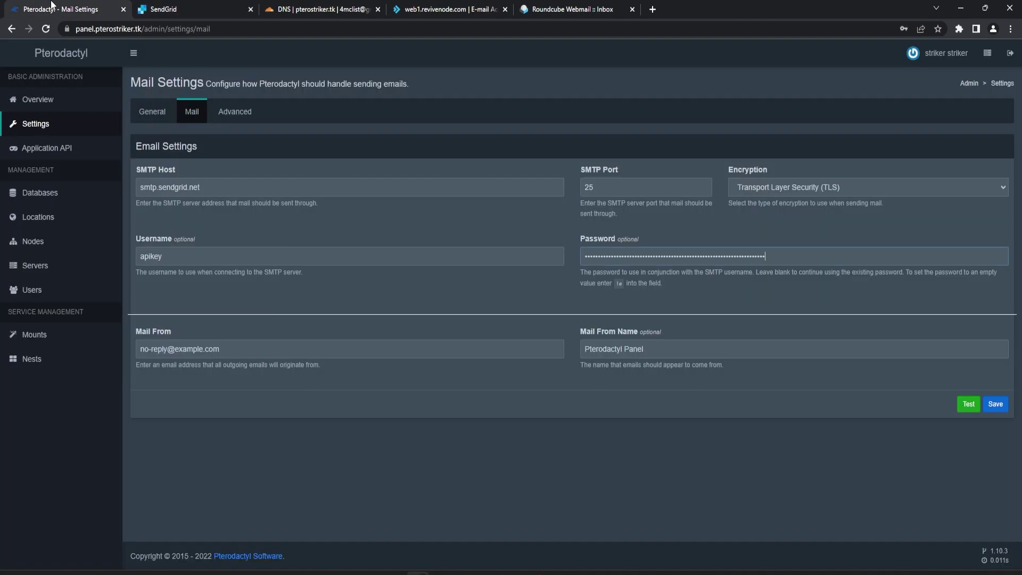
pyautogui.doubleClick(590, 188)
pyautogui.write('587')
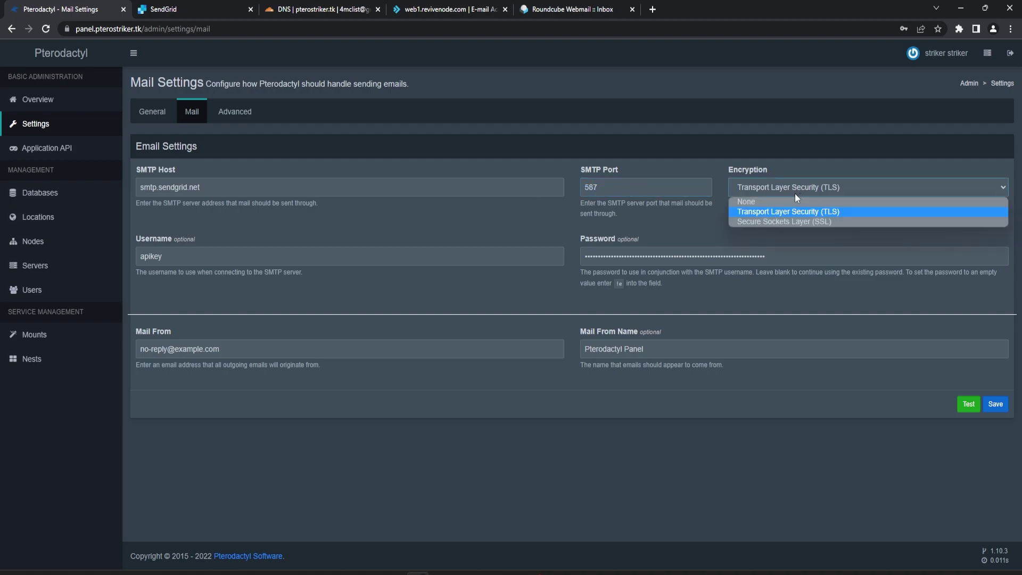
pyautogui.click(827, 212)
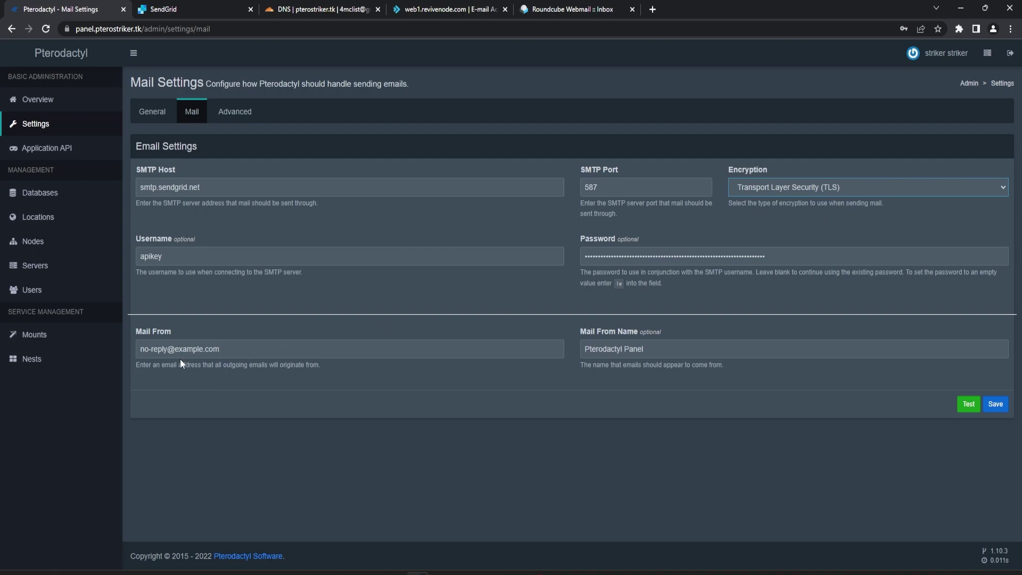
# Set the mail-from address to the domain's admin address and save the mail settings.
pyautogui.moveTo(251, 346); pyautogui.dragTo(117, 365)
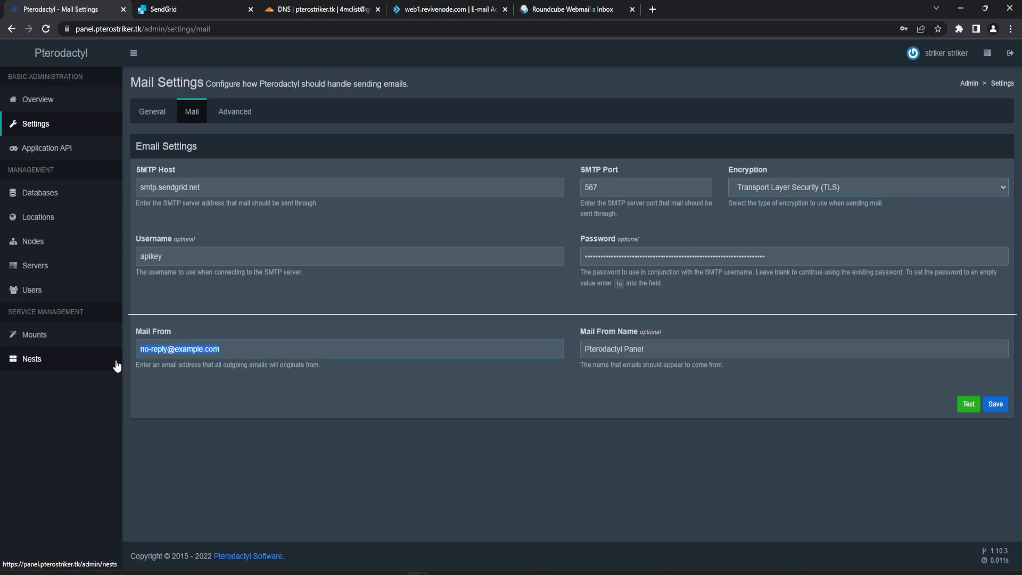
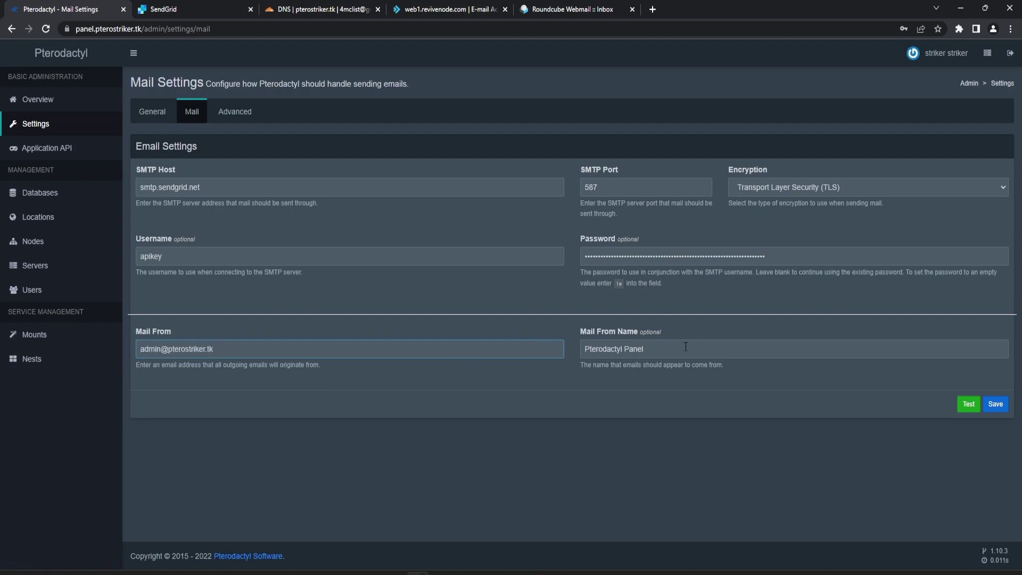
pyautogui.click(994, 404)
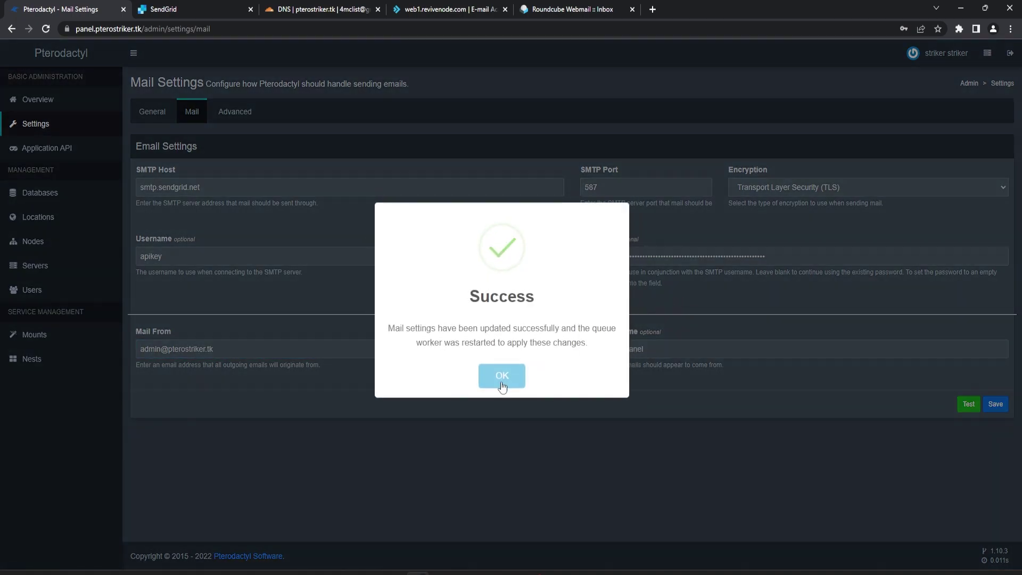
pyautogui.click(499, 373)
pyautogui.click(170, 8)
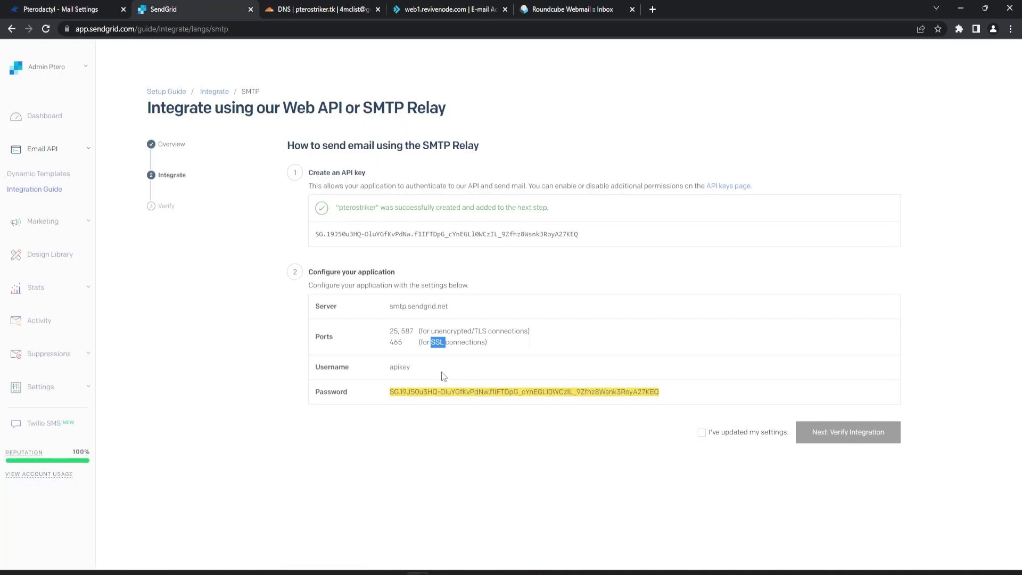
# Confirm the settings were updated in SendGrid, run Verify Integration and view the email activity.
pyautogui.click(702, 433)
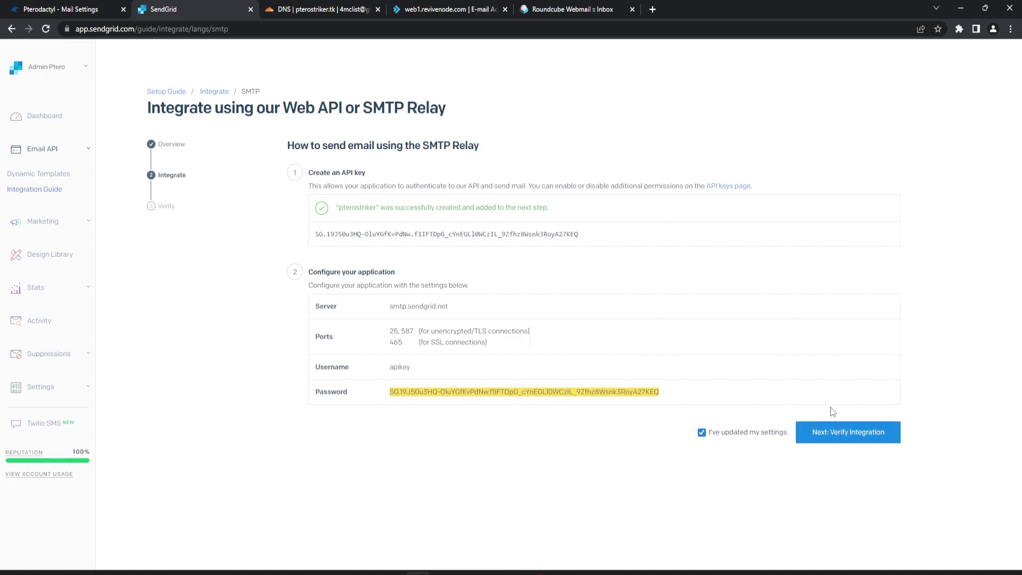
pyautogui.click(834, 433)
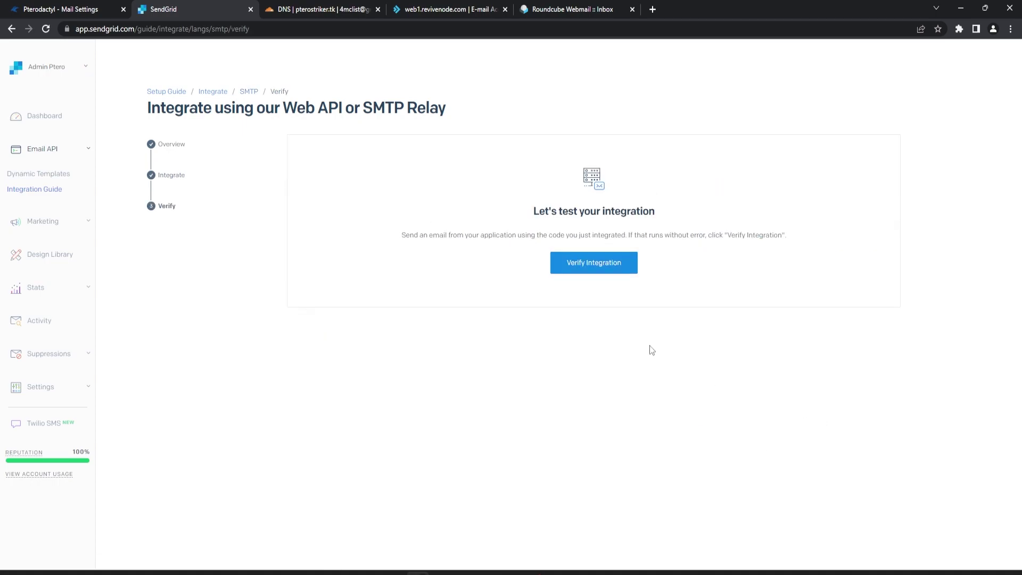
pyautogui.click(591, 266)
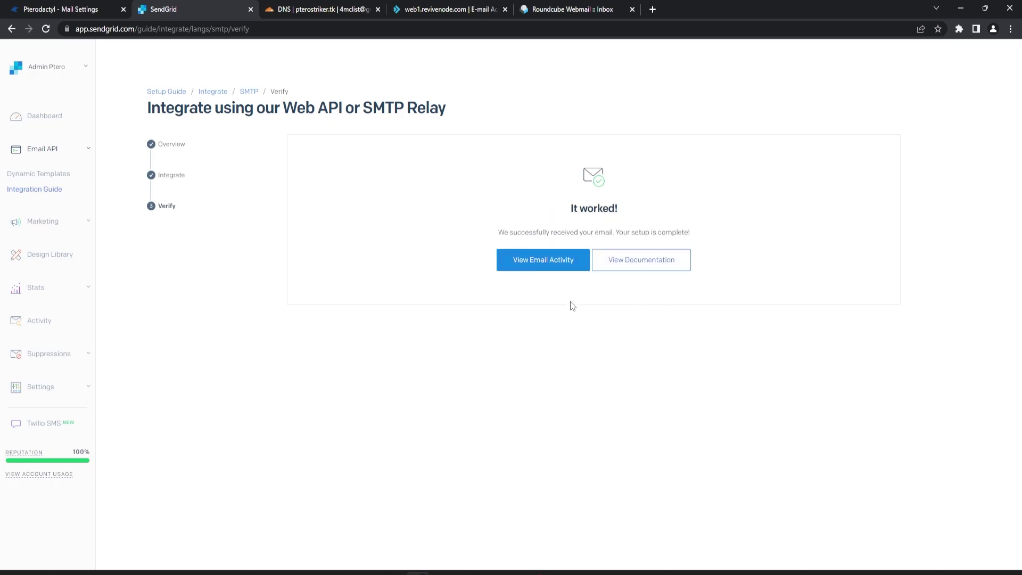
pyautogui.click(543, 260)
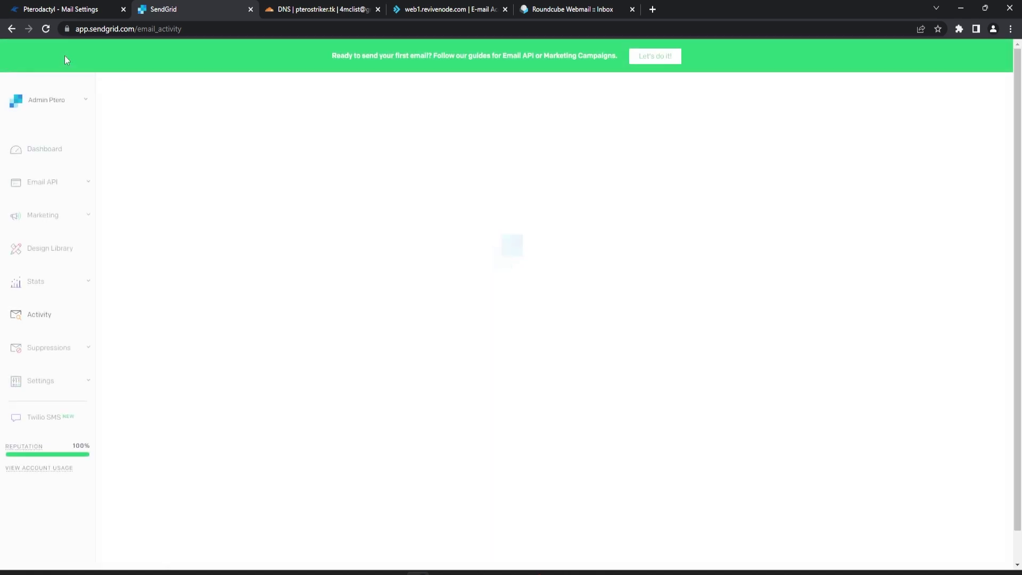
pyautogui.click(56, 7)
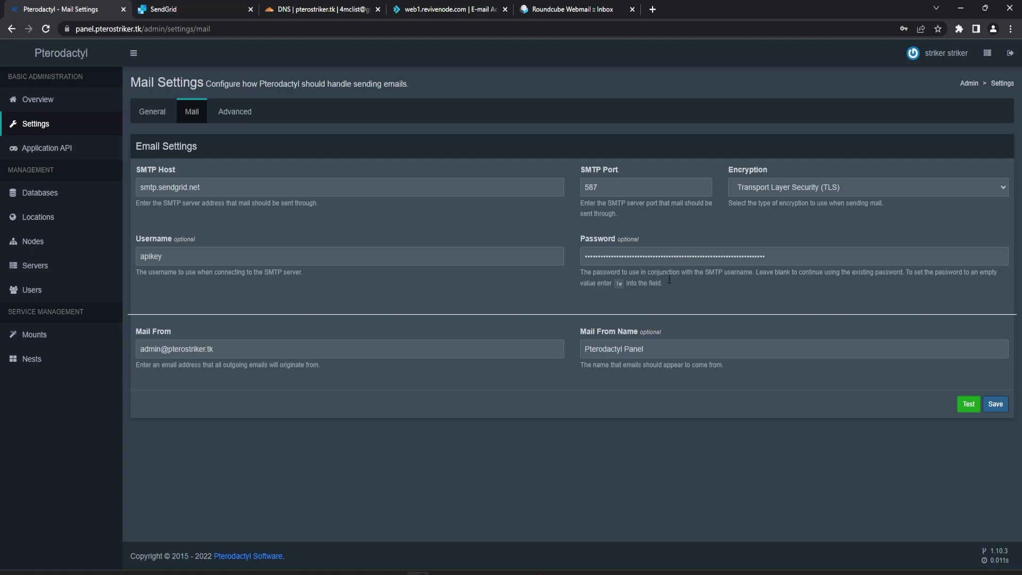
# Send a test email from Pterodactyl's mail settings and dismiss the success message.
pyautogui.click(968, 404)
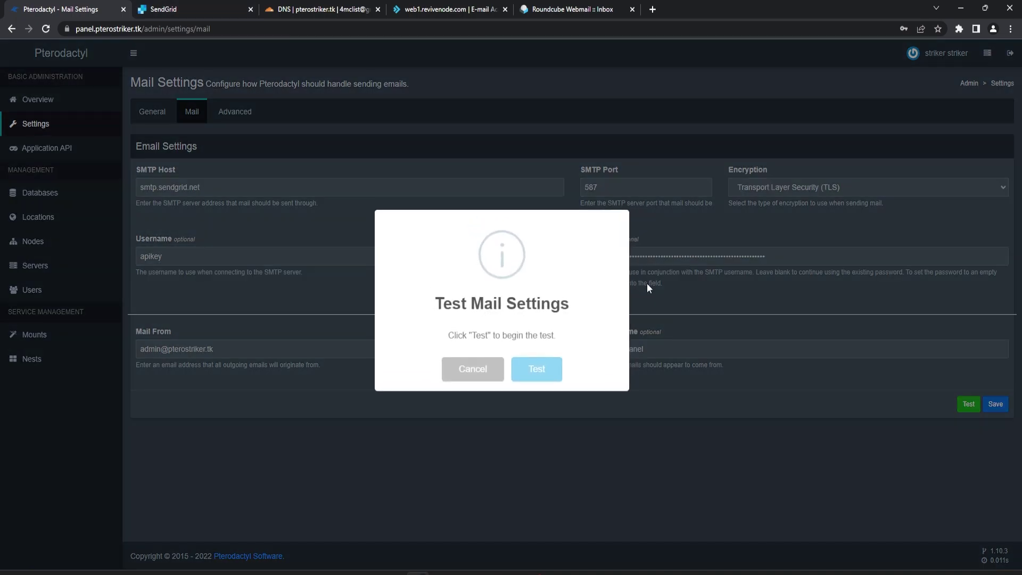
pyautogui.click(549, 376)
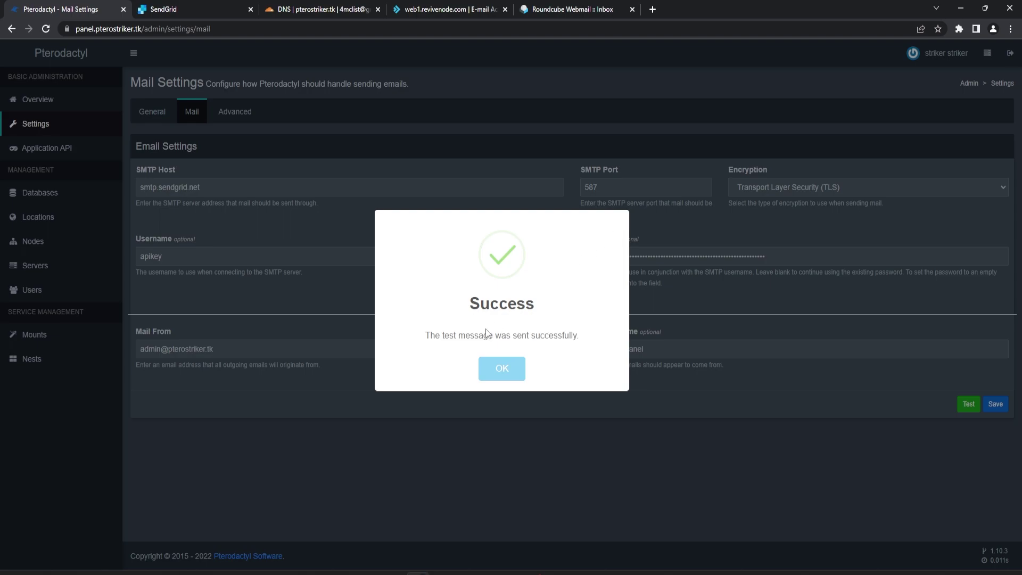
pyautogui.click(501, 368)
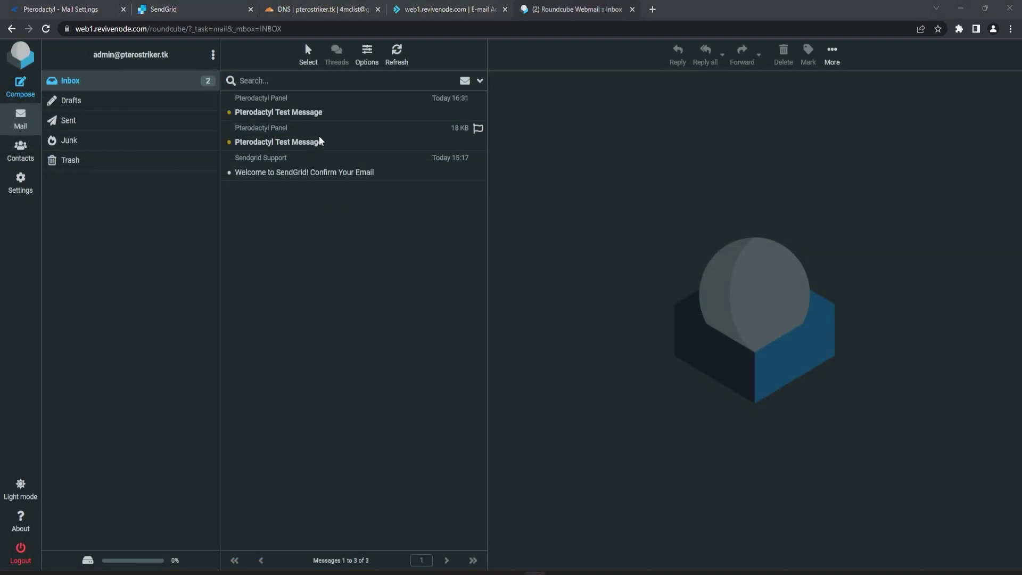
# Preview both Pterodactyl Test Messages in the Roundcube inbox, then return to DirectAdmin's e-mail accounts.
pyautogui.click(315, 142)
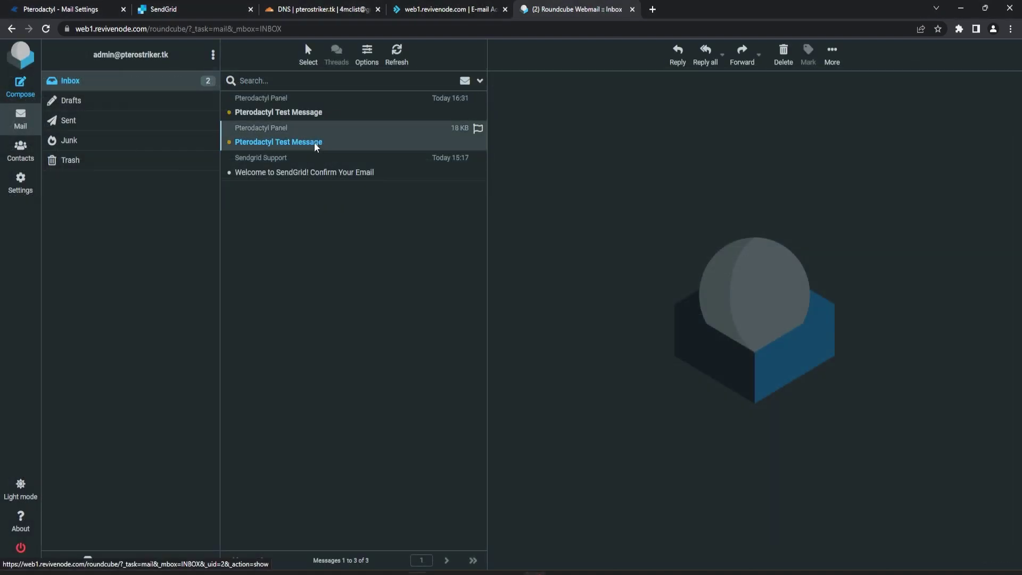
pyautogui.click(327, 101)
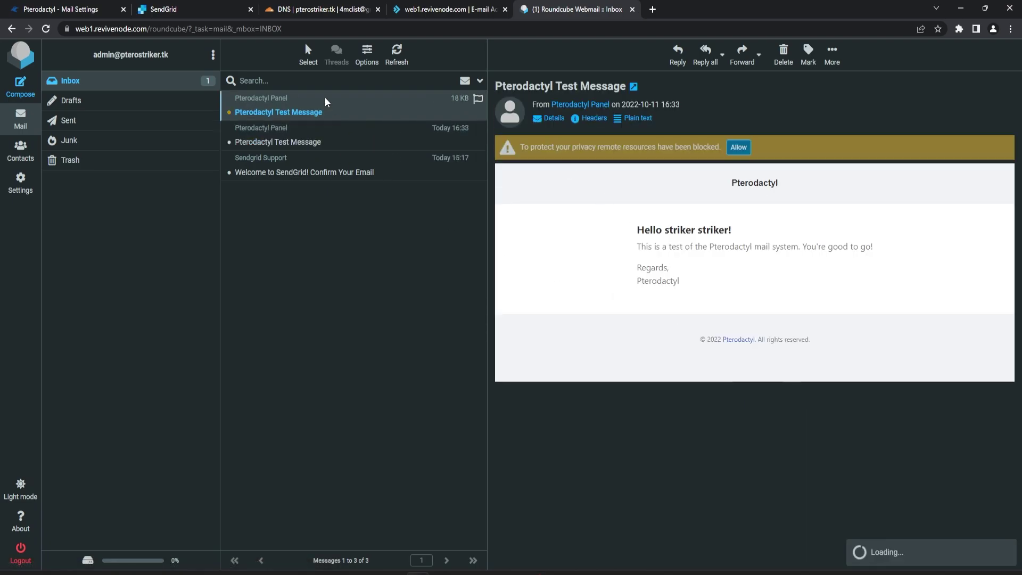
pyautogui.click(447, 128)
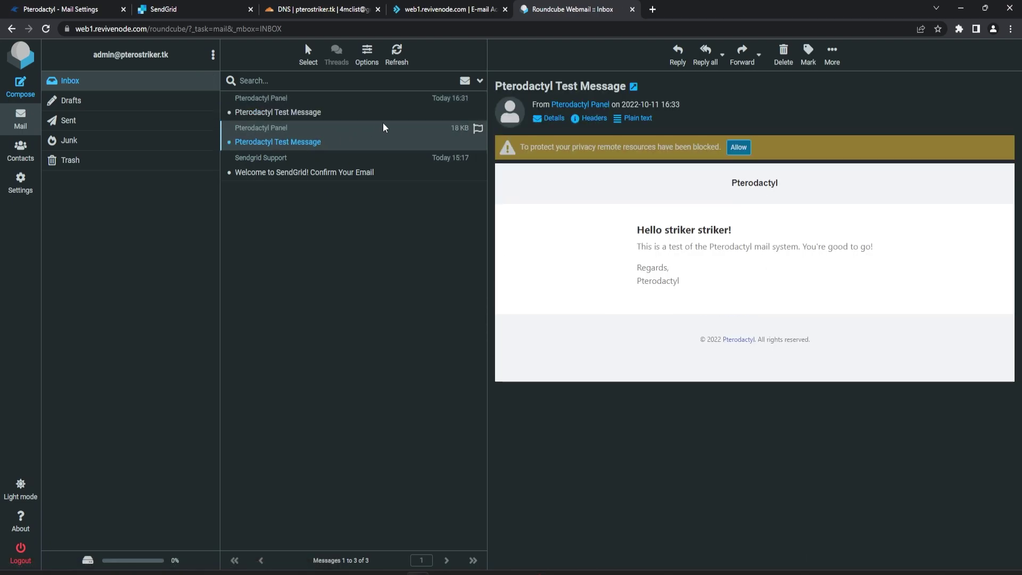
pyautogui.click(393, 107)
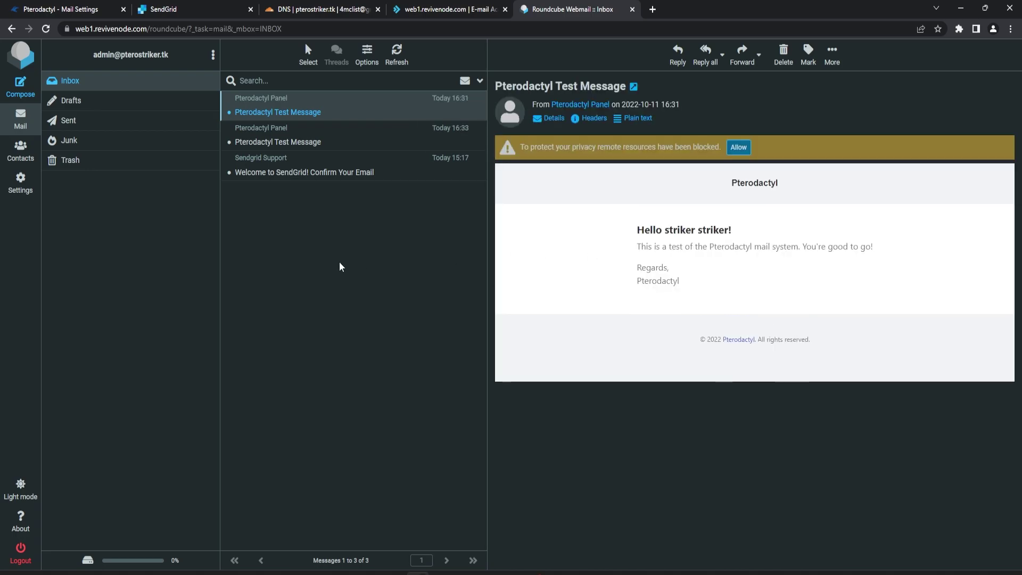
pyautogui.click(431, 9)
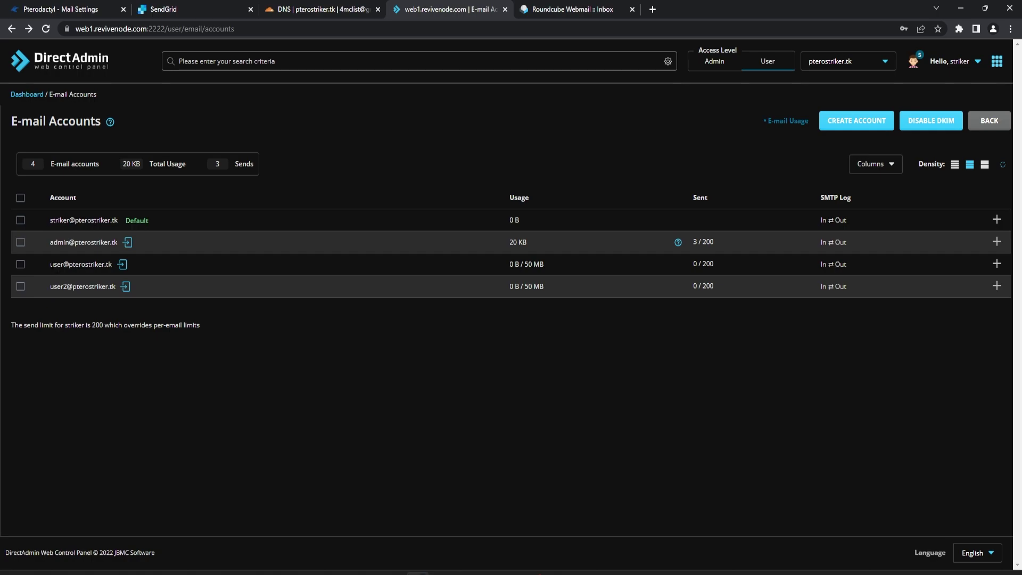
# Copy the user mailbox address from DirectAdmin and bring up Pterodactyl's Users list.
pyautogui.moveTo(50, 264); pyautogui.dragTo(112, 264)
pyautogui.hotkey('ctrl', 'c')
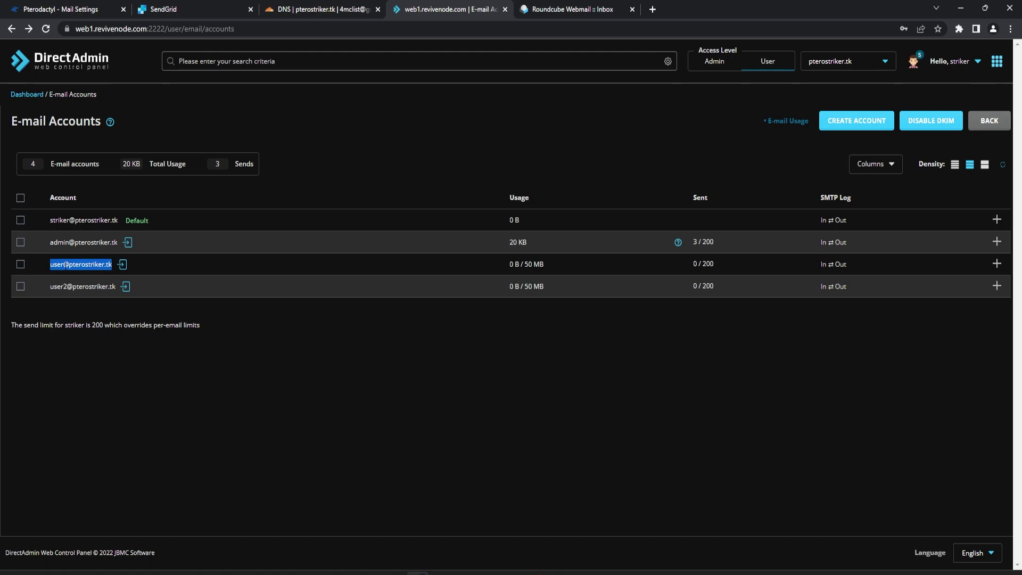
pyautogui.click(31, 6)
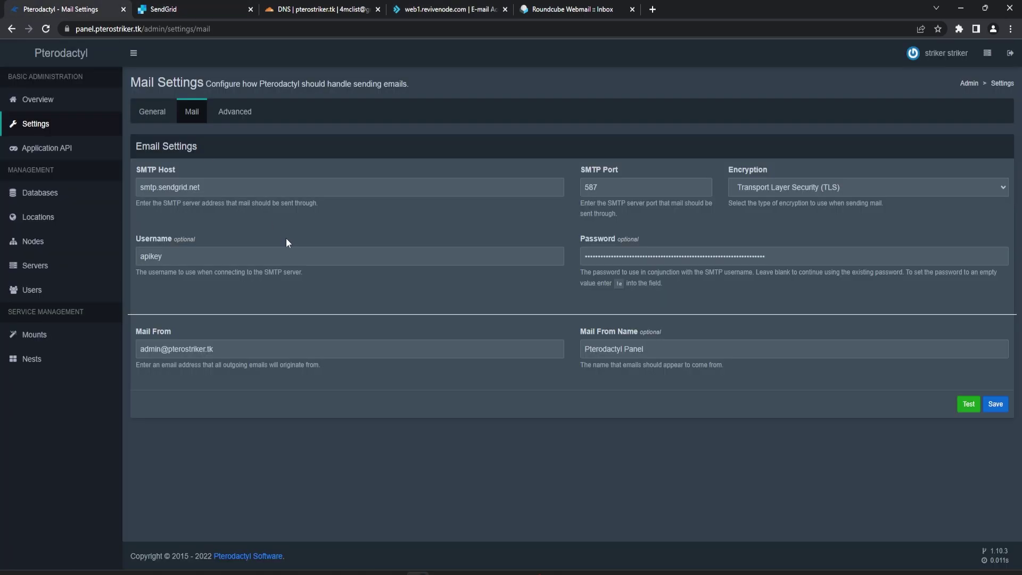
pyautogui.click(57, 299)
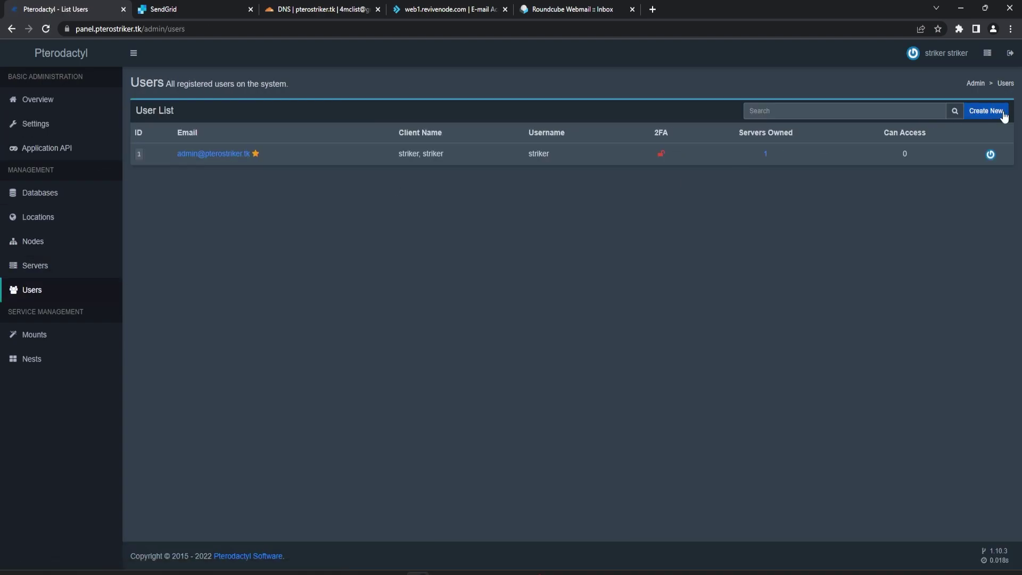
# Create Pterodactyl user 'user' with the pasted mailbox e-mail and first and last name 'user'.
pyautogui.click(986, 111)
pyautogui.click(140, 151)
pyautogui.hotkey('ctrl', 'v')
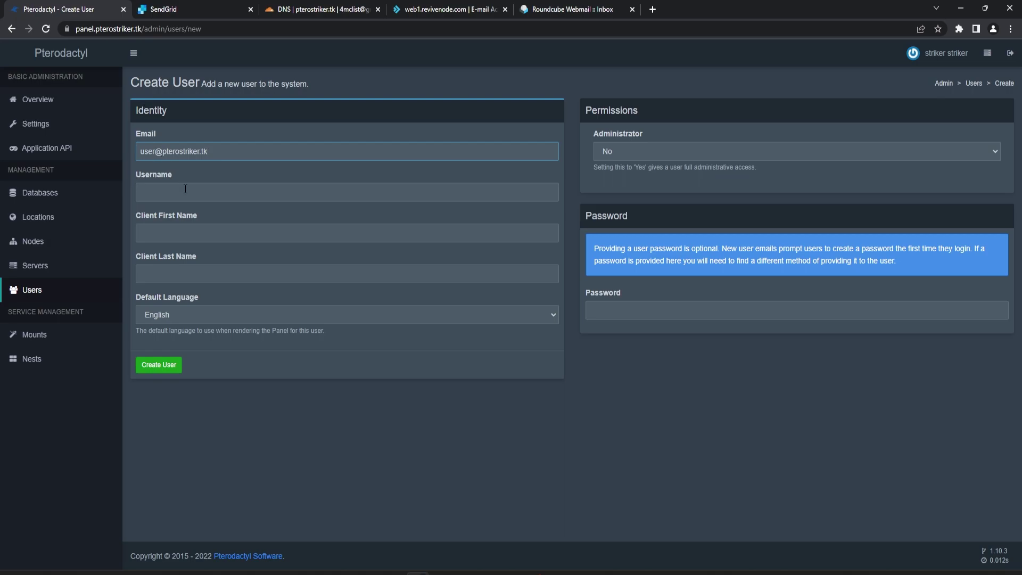
pyautogui.hotkey('ctrl', 'v')
pyautogui.moveTo(208, 195); pyautogui.dragTo(156, 200)
pyautogui.press('BackSpace')
pyautogui.press('Tab')
pyautogui.write('user')
pyautogui.press('Tab')
pyautogui.write('user')
pyautogui.click(159, 365)
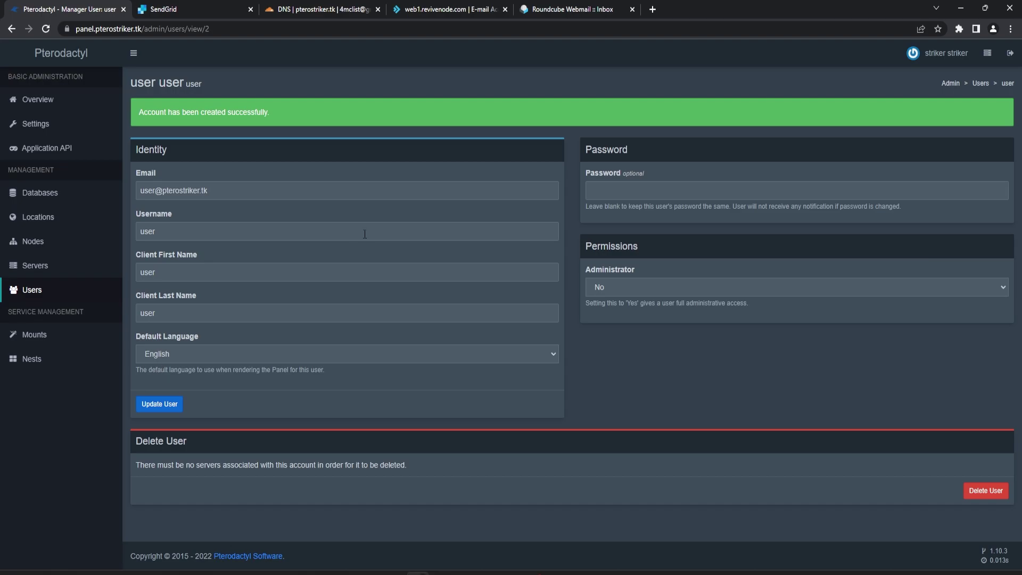
pyautogui.click(410, 9)
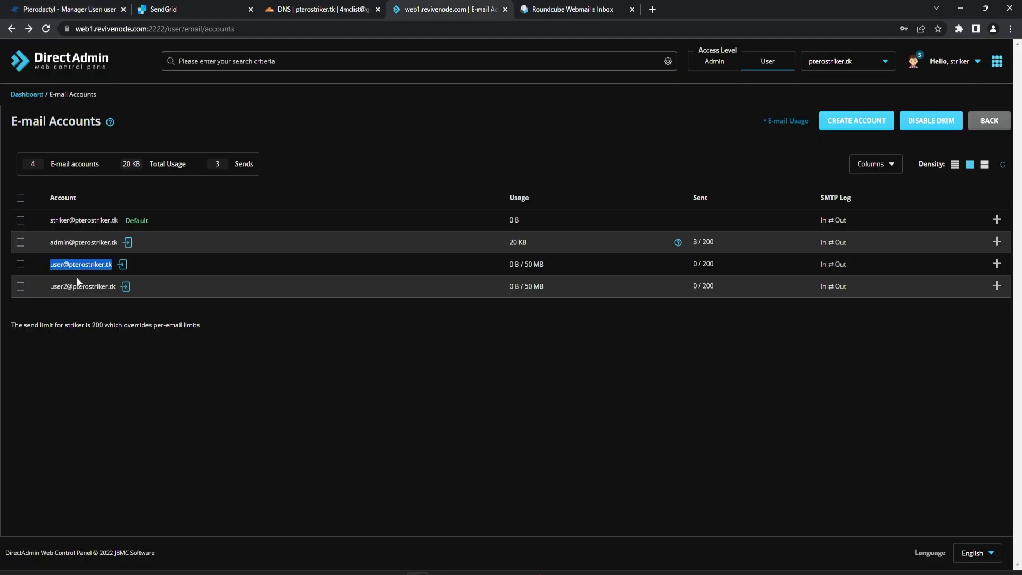
# Log into the user mailbox webmail and open the Account Created email, selecting its username and address.
pyautogui.click(122, 264)
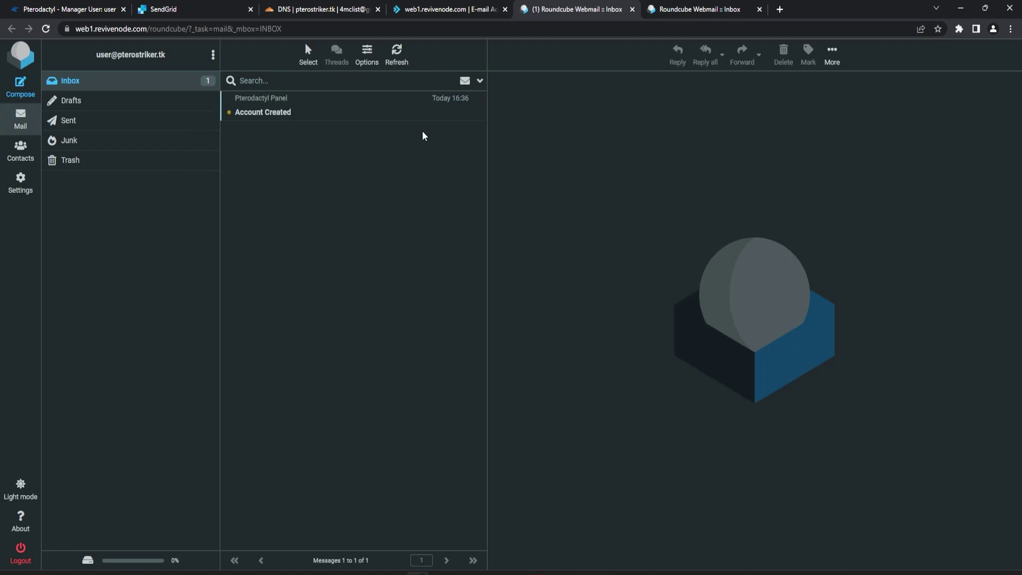
pyautogui.click(328, 116)
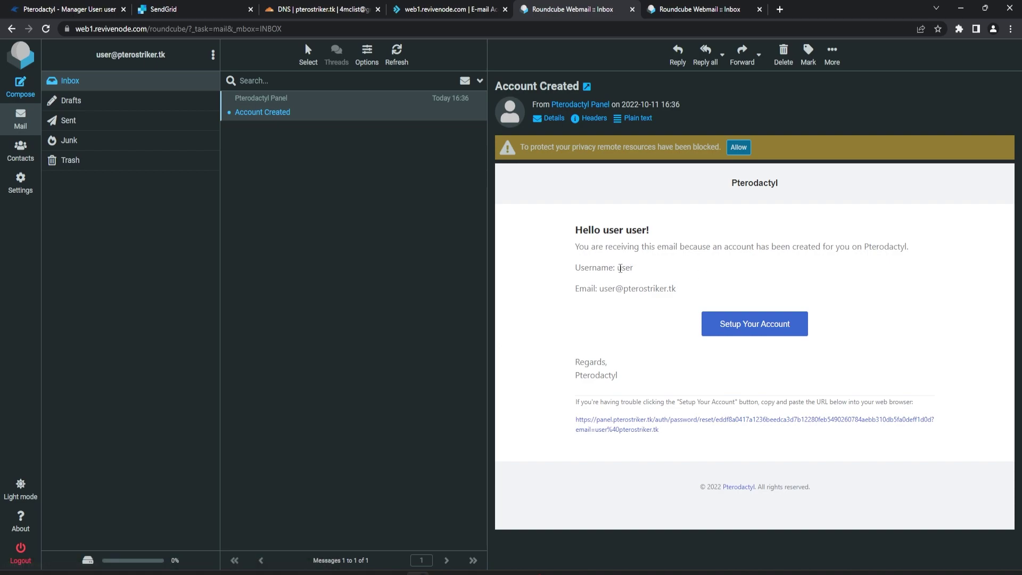
pyautogui.doubleClick(625, 268)
pyautogui.moveTo(599, 293); pyautogui.dragTo(692, 290)
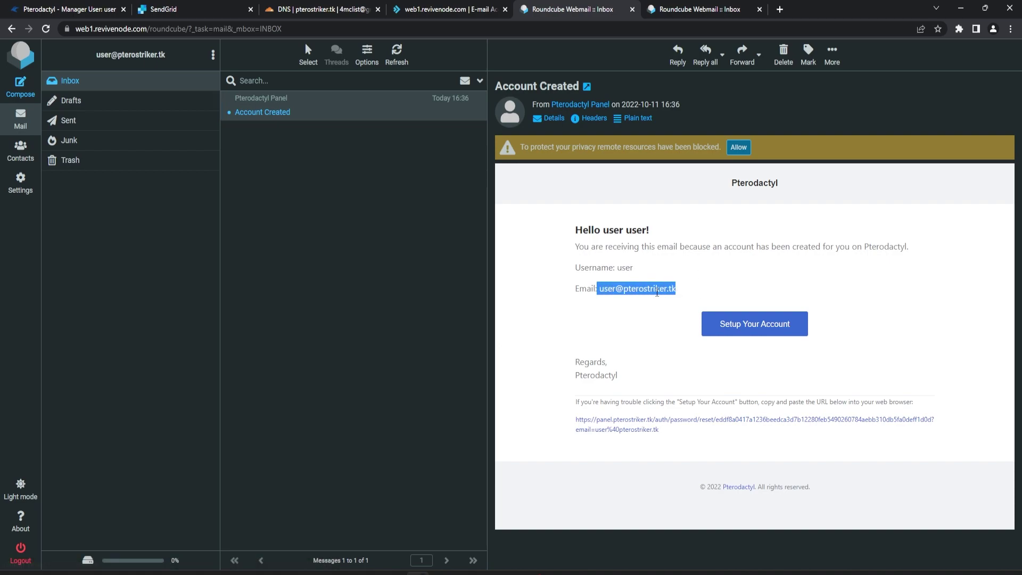